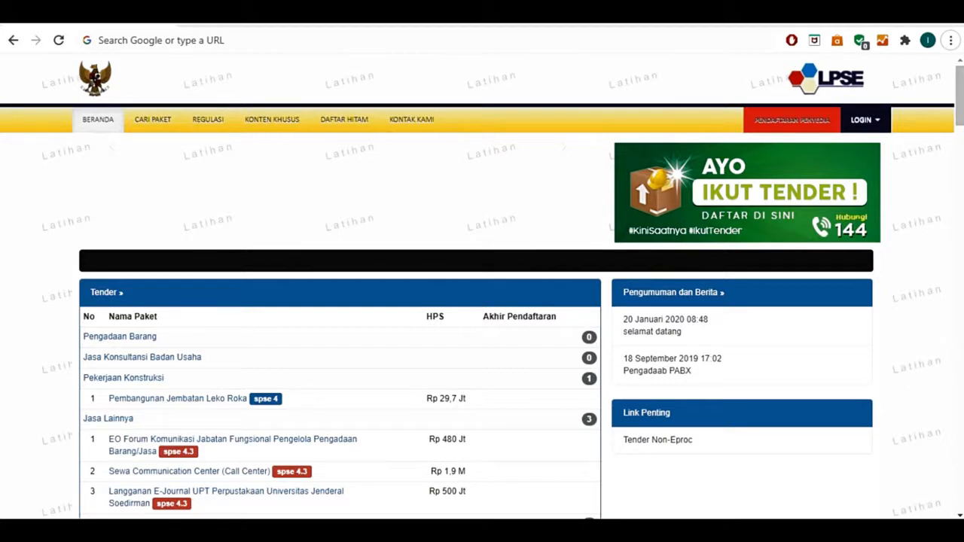
- Log in to the procurement site with the Non-Penyedia account type and dismiss the browser's password check warning
click(871, 125)
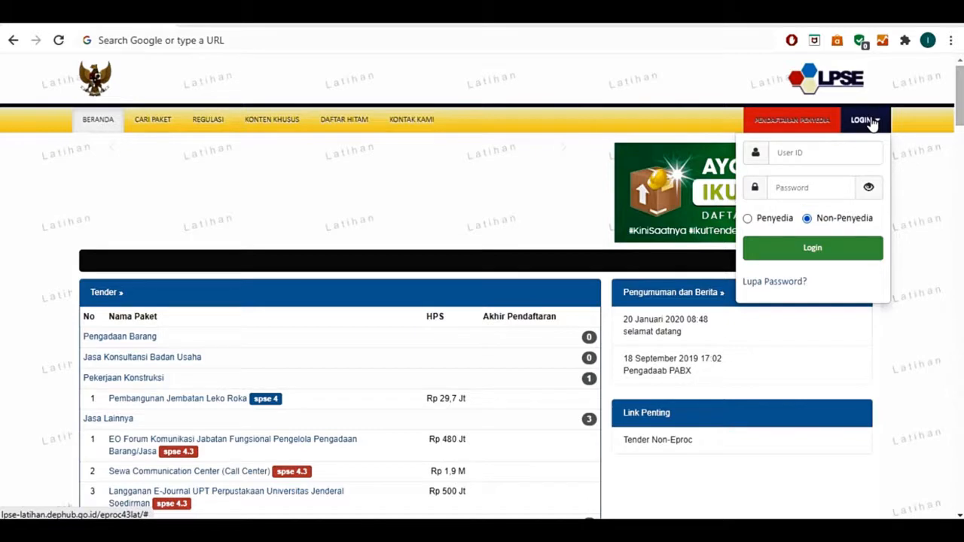
click(792, 250)
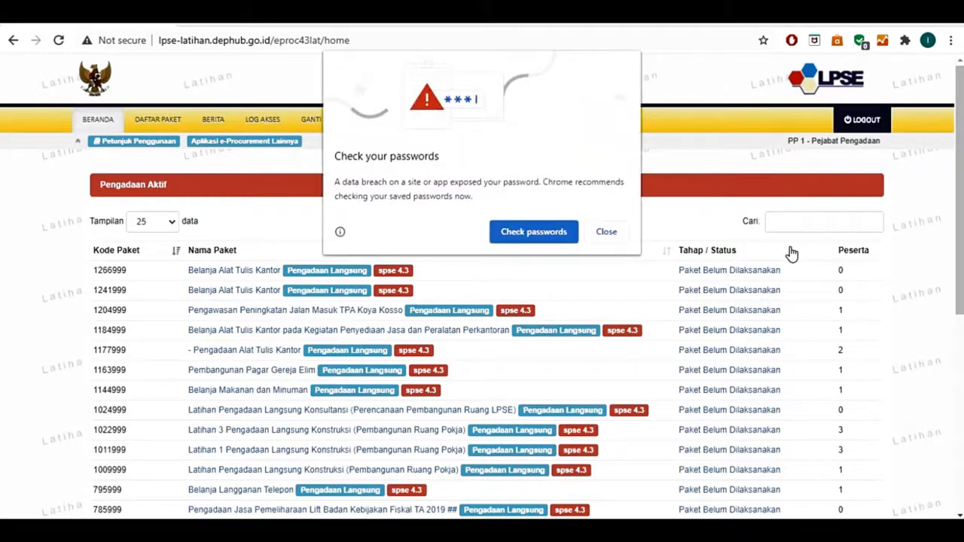
click(607, 232)
- Open the Pengadaan Tong Komposter package from the active procurements and review its package information
scroll(324, 332, down, 1)
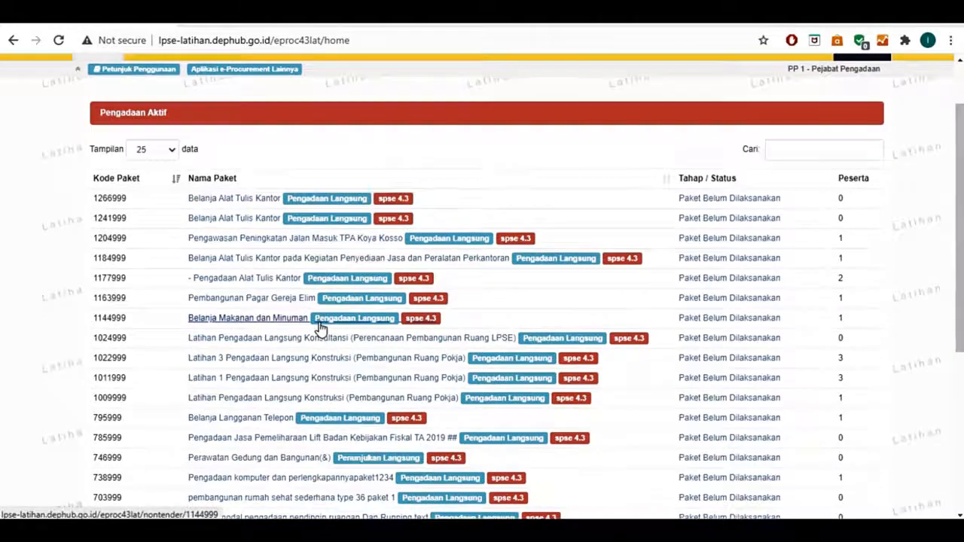
scroll(320, 329, down, 3)
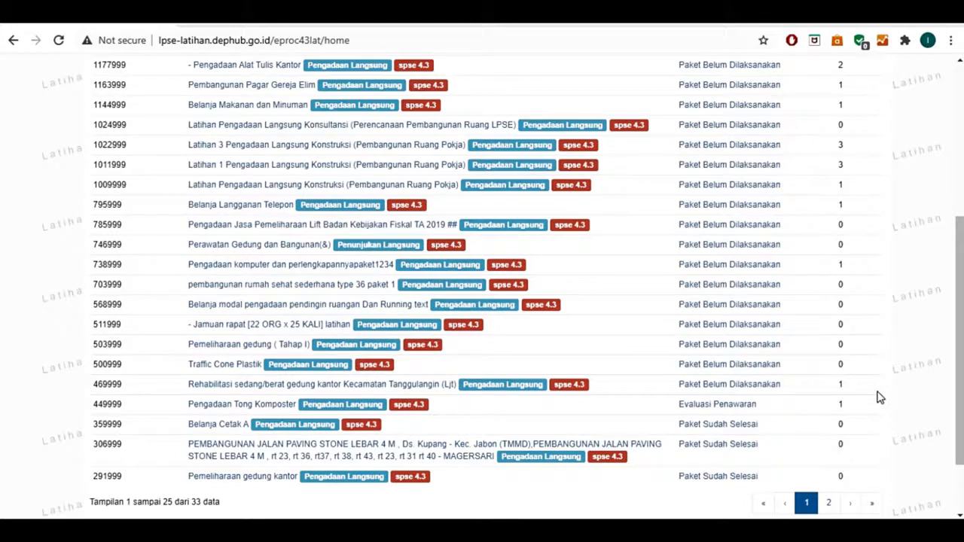
scroll(868, 392, down, 2)
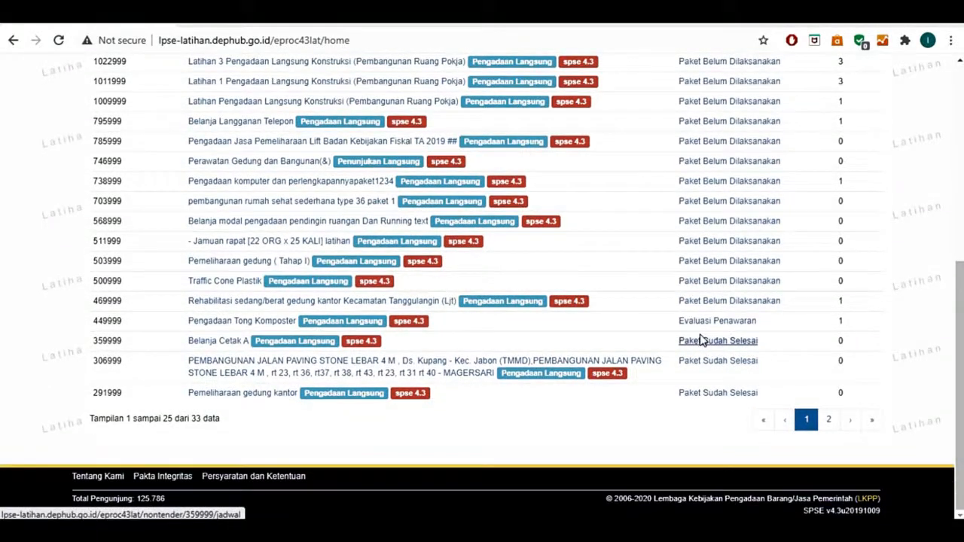
click(245, 323)
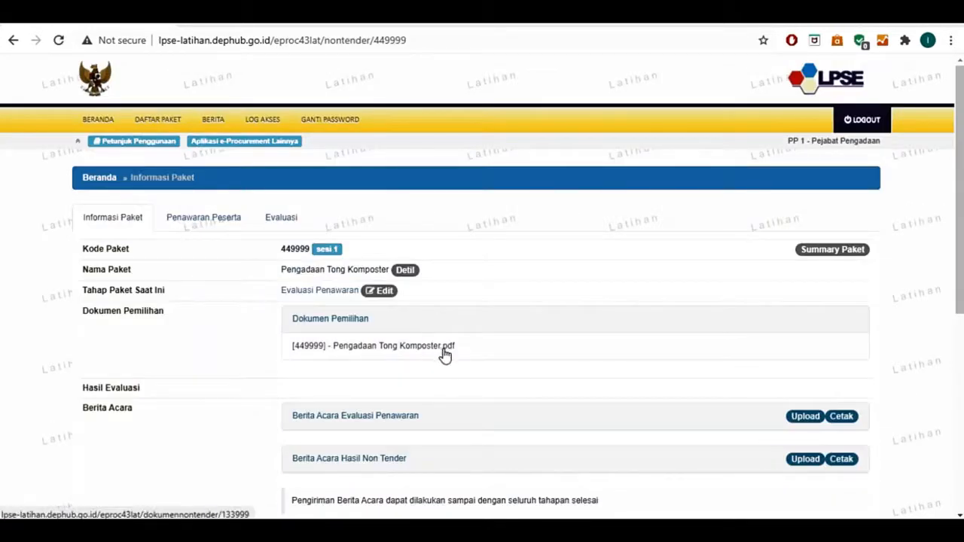
scroll(644, 353, down, 1)
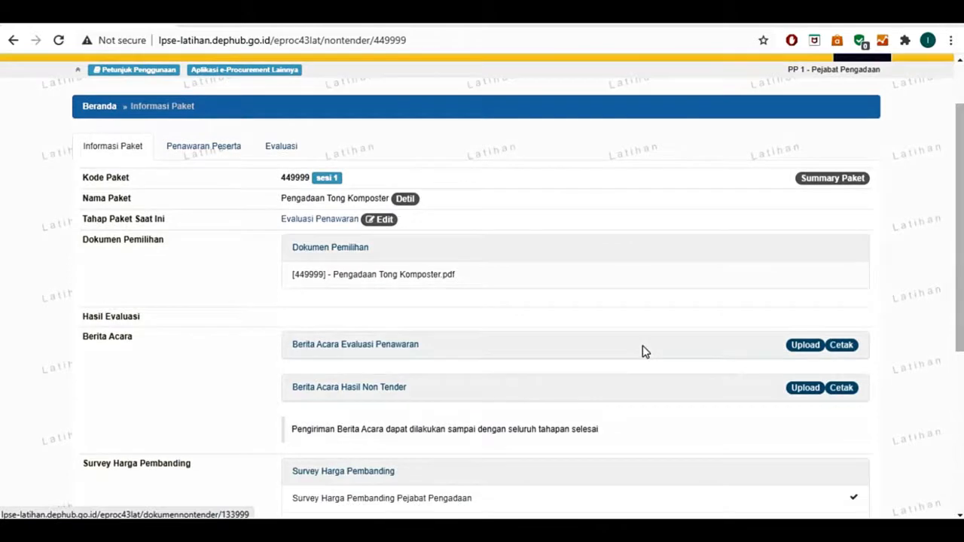
scroll(527, 317, down, 2)
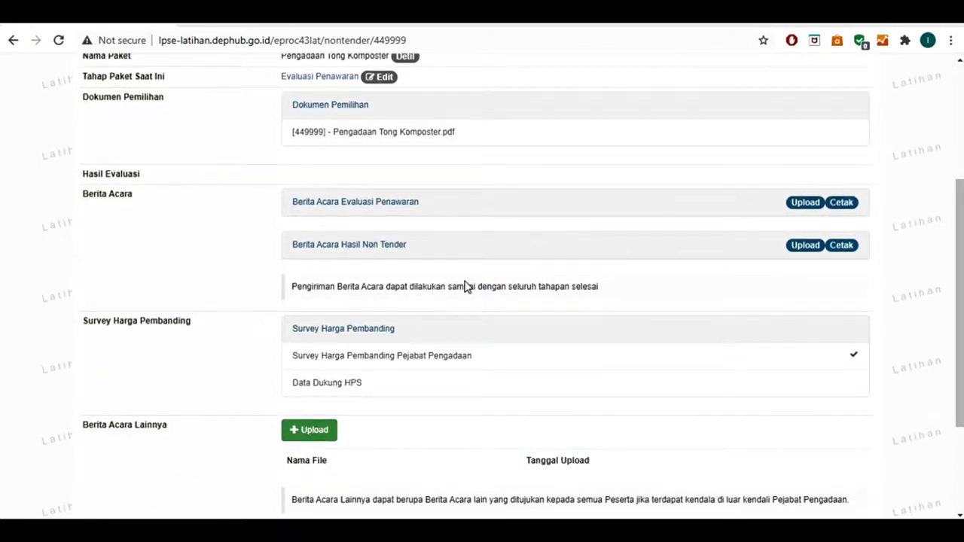
scroll(464, 287, down, 2)
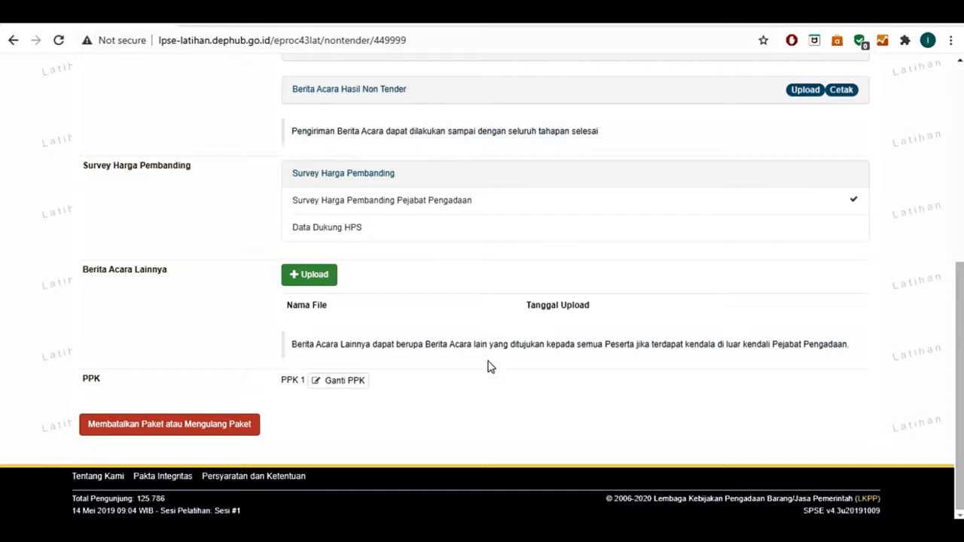
scroll(501, 359, up, 5)
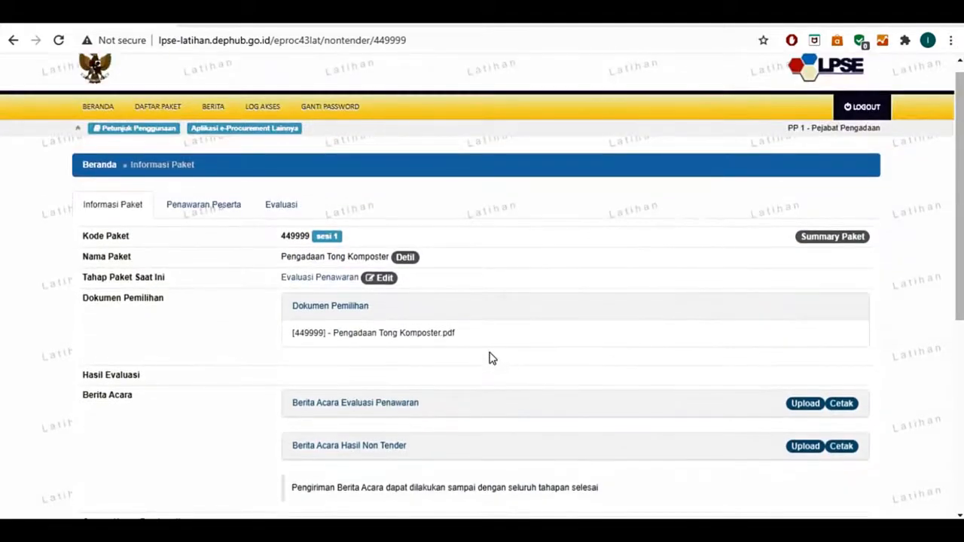
- View the participant offers for the package and open the evaluation of PT. lkpp penyedia 1
click(213, 217)
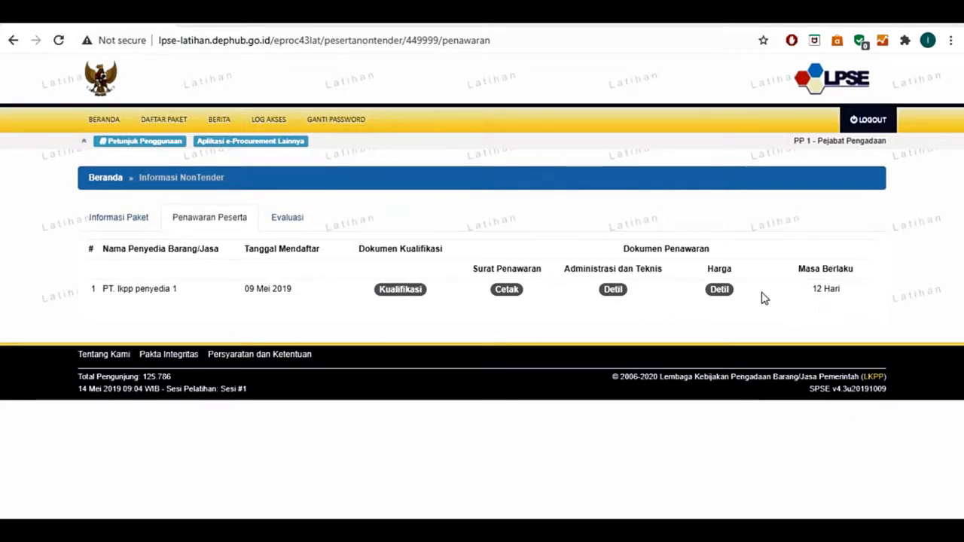
click(299, 224)
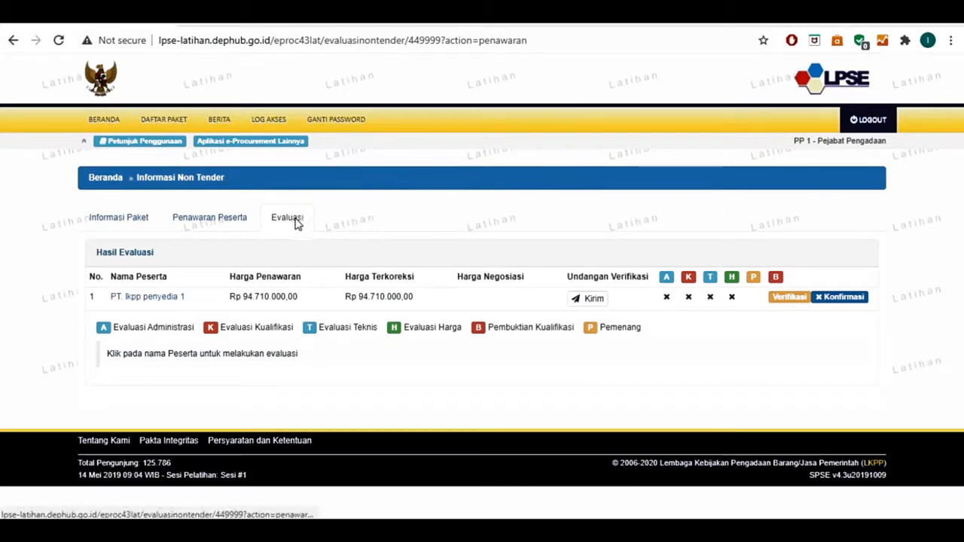
click(169, 300)
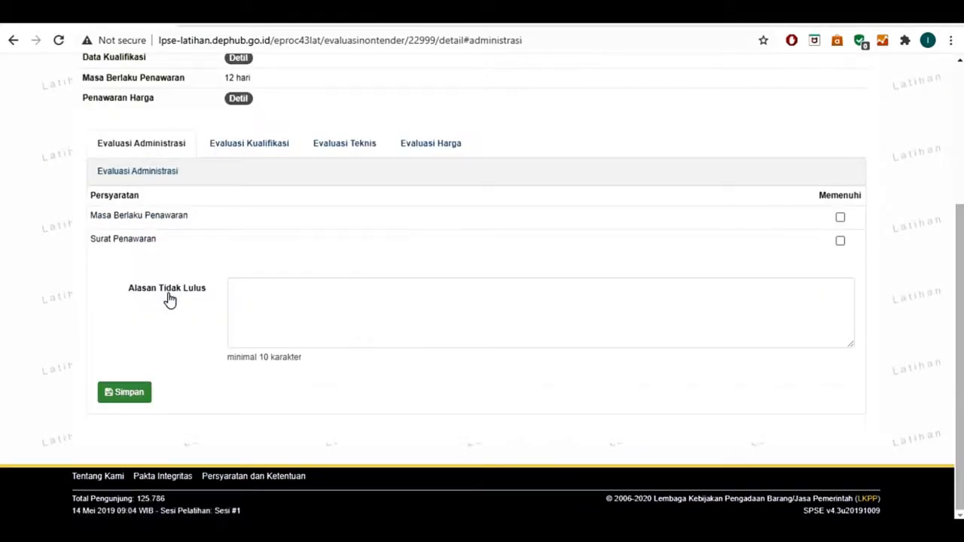
- Mark Masa Berlaku Penawaran and Surat Penawaran as met in the administrative evaluation and save it
scroll(169, 300, up, 1)
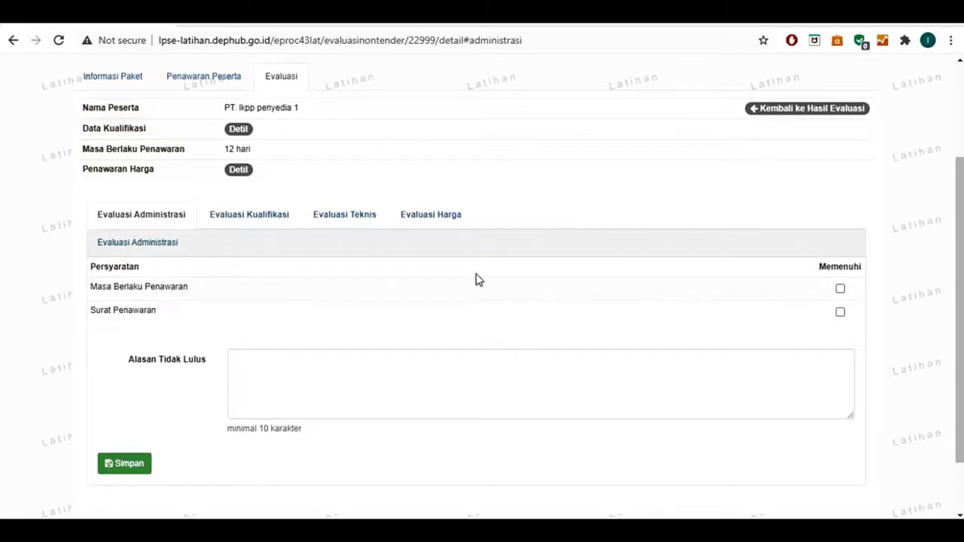
drag(226, 149, 252, 155)
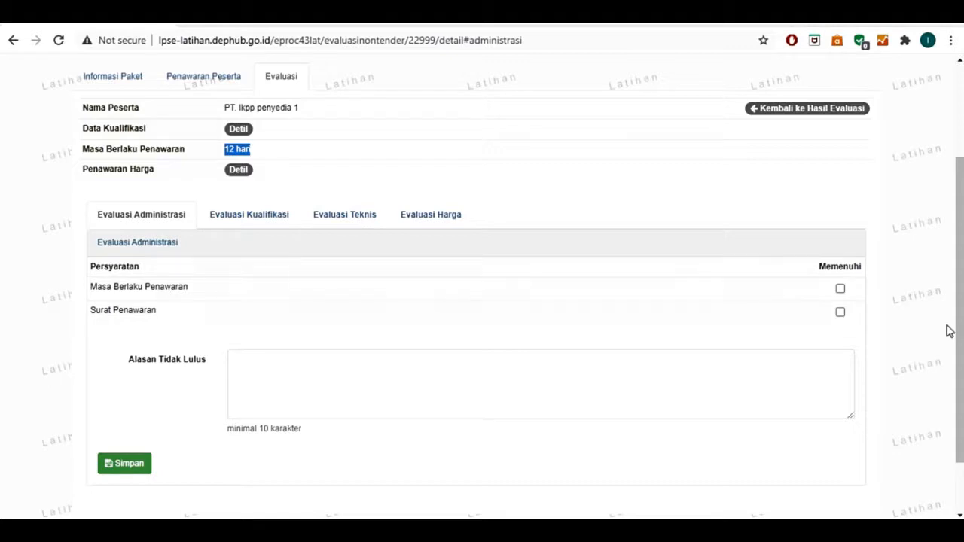
click(841, 290)
click(841, 313)
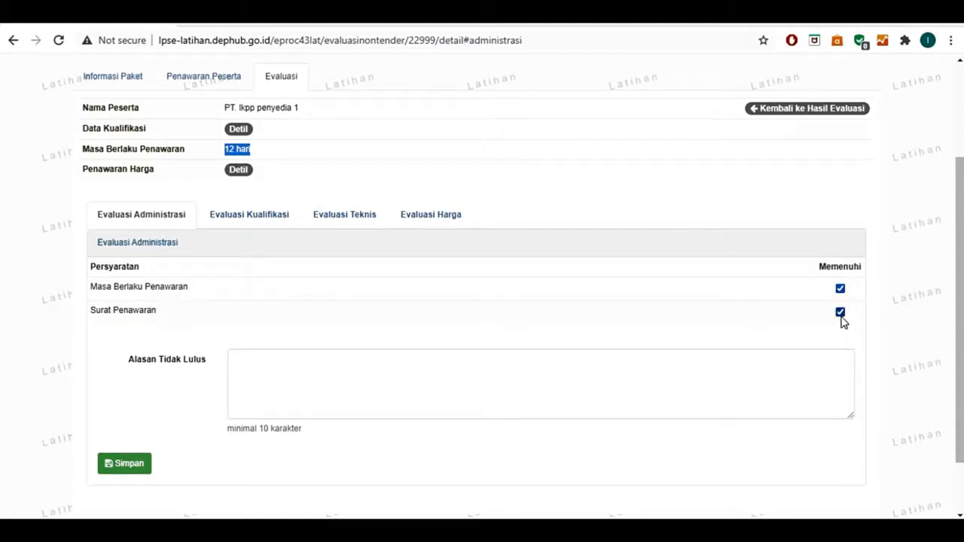
click(125, 472)
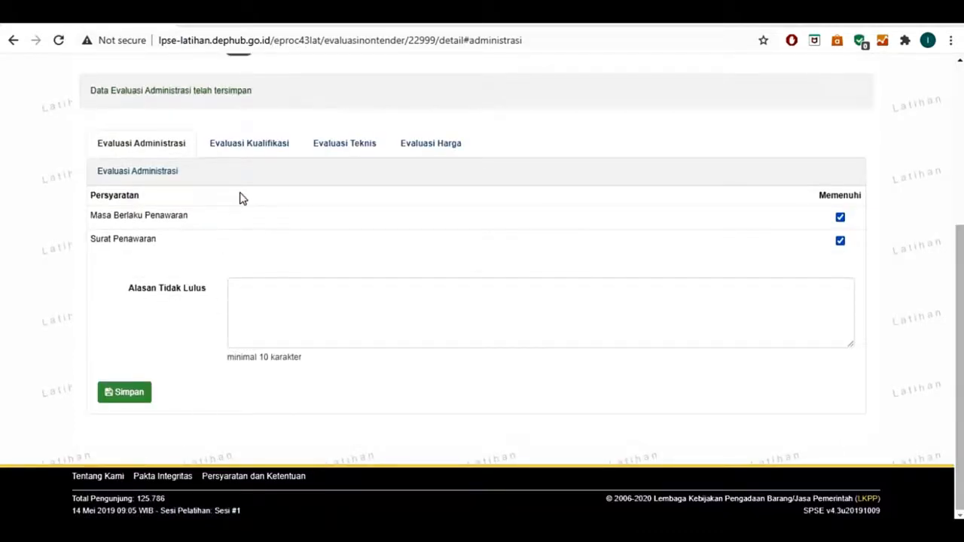
- Try to save the qualification evaluation with all six requirements, from SIUP atau NIB to Pengalaman Pekerjaan, marked as met, and return to the evaluation page
scroll(241, 204, up, 1)
click(235, 220)
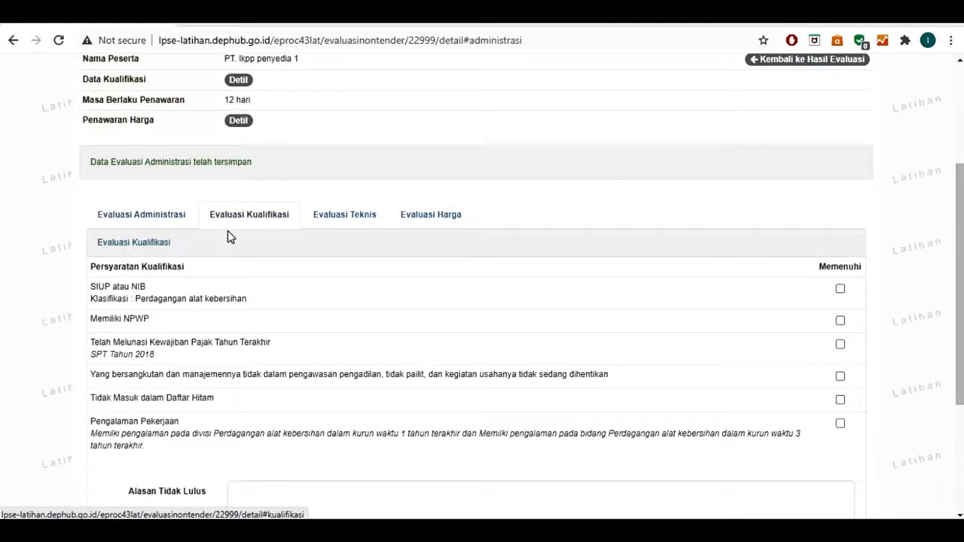
scroll(172, 325, down, 1)
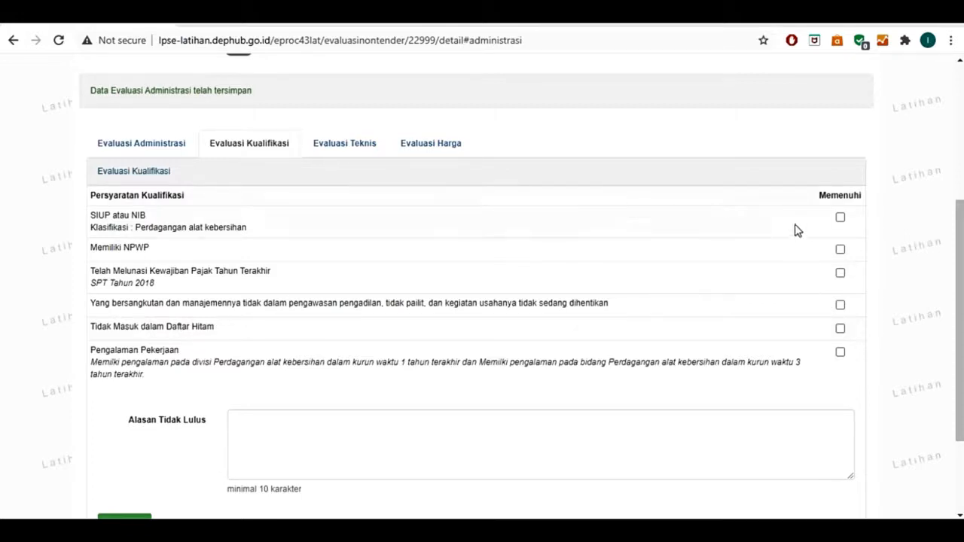
click(840, 218)
click(840, 248)
click(840, 274)
click(840, 304)
click(841, 328)
click(841, 352)
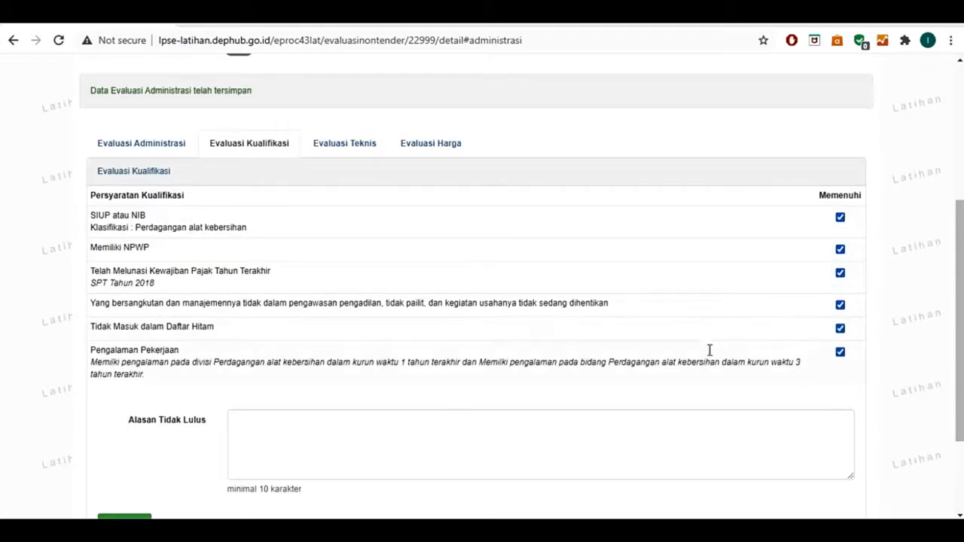
scroll(769, 368, down, 2)
click(111, 401)
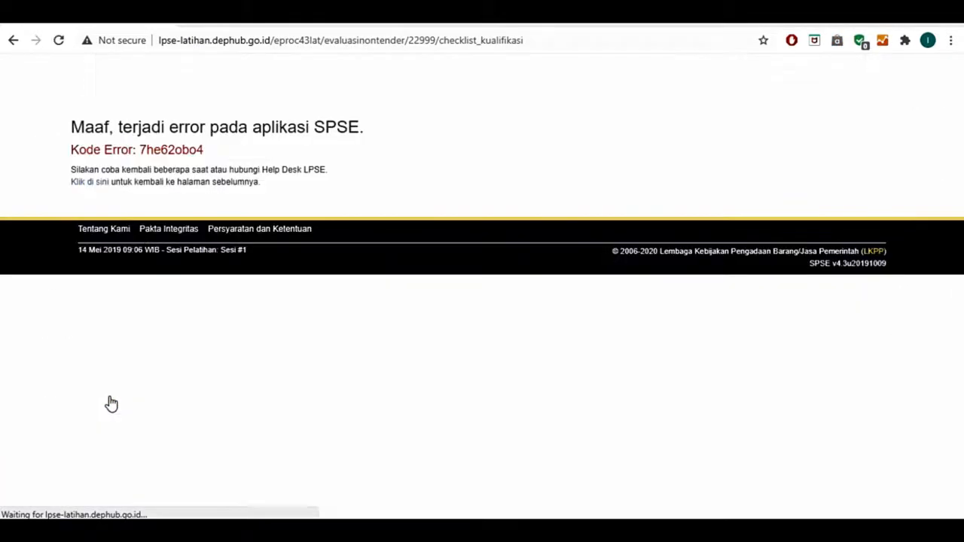
click(13, 40)
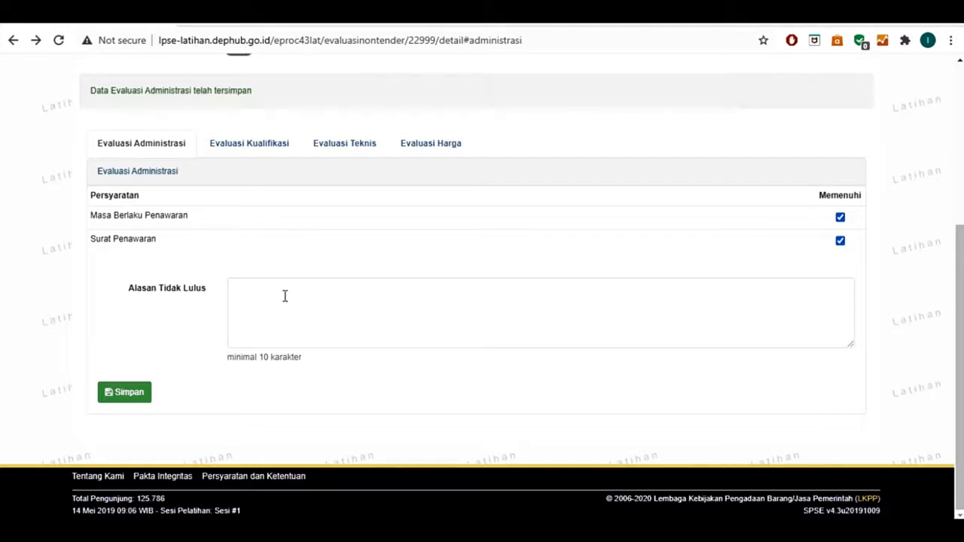
- Open the participant's technical evaluation, then switch to the procurement document in the PDF reader and collapse the PDF/A compliance notice
click(326, 145)
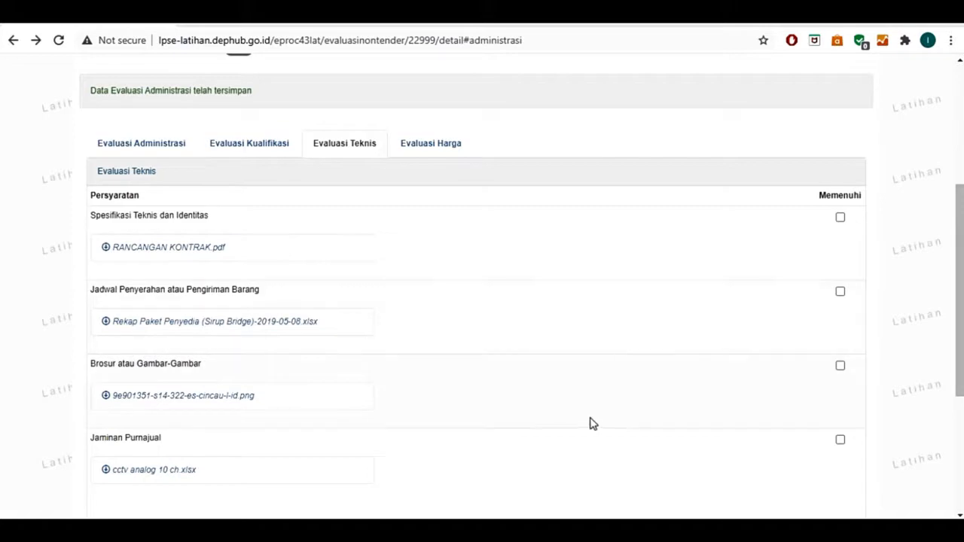
mouse_move(581, 530)
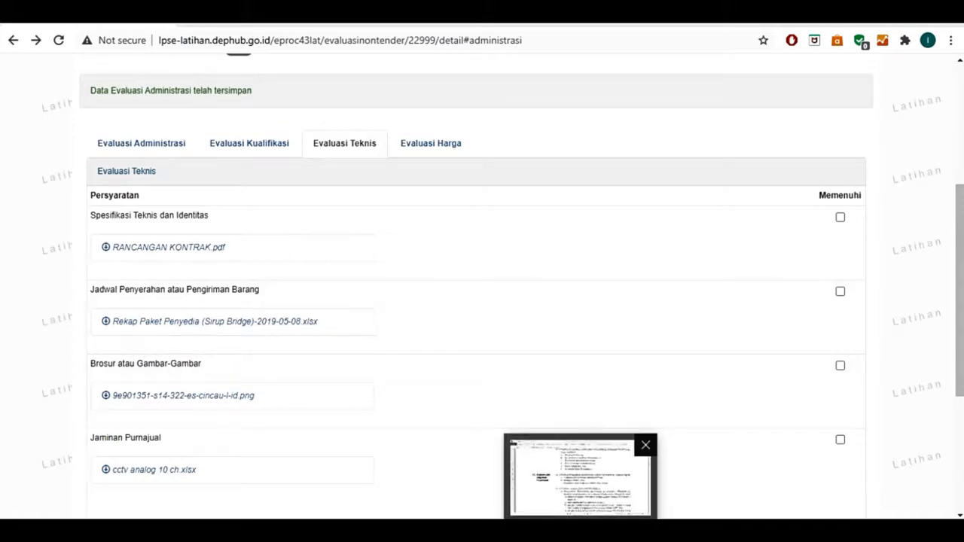
click(580, 529)
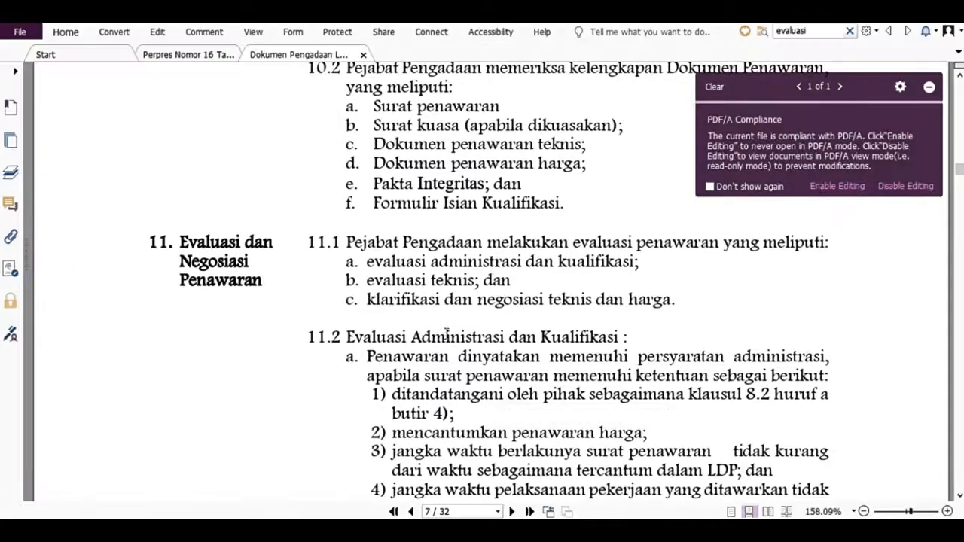
click(929, 88)
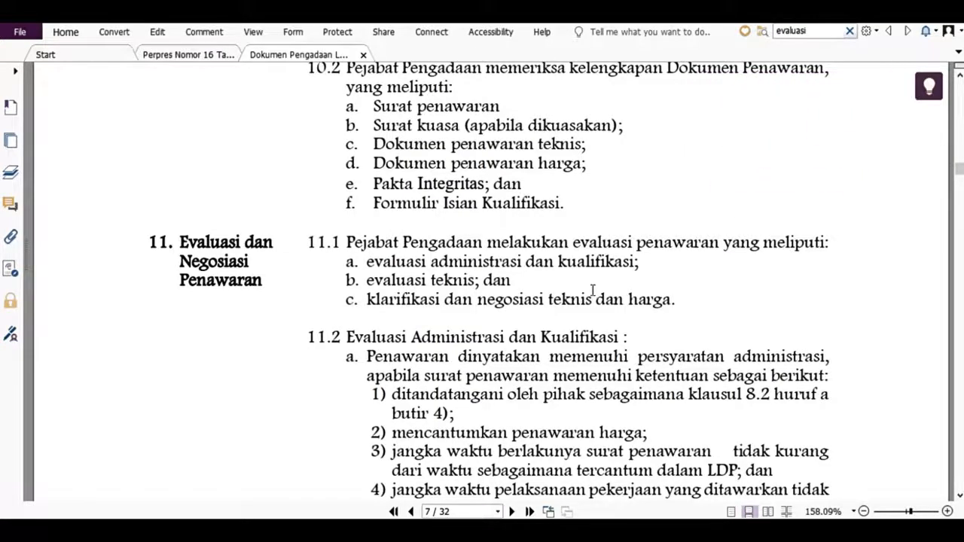
- Read clauses 11.1 to 11.3 of the procurement document on administrative, qualification and technical evaluation
scroll(592, 292, down, 2)
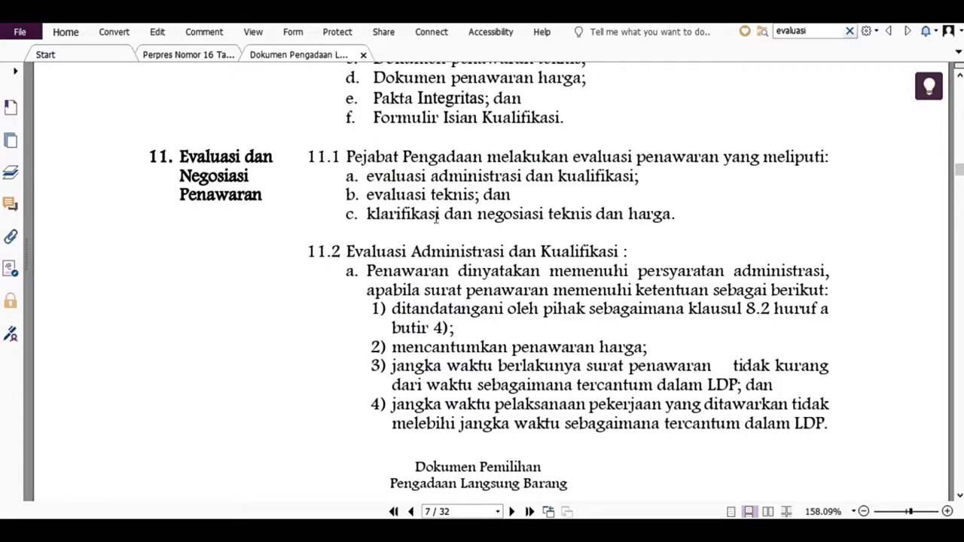
scroll(602, 227, down, 3)
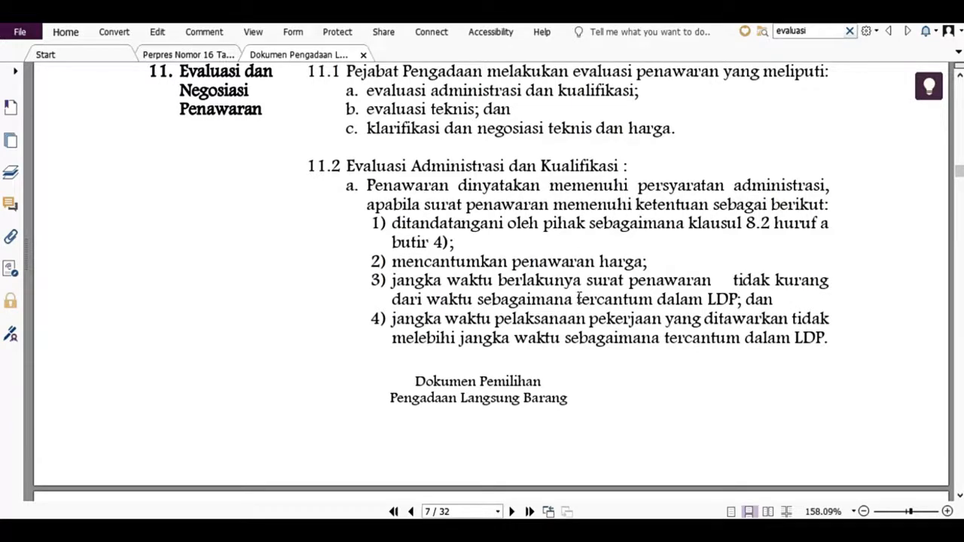
scroll(580, 298, down, 3)
scroll(577, 297, up, 2)
scroll(577, 297, up, 1)
scroll(530, 233, down, 9)
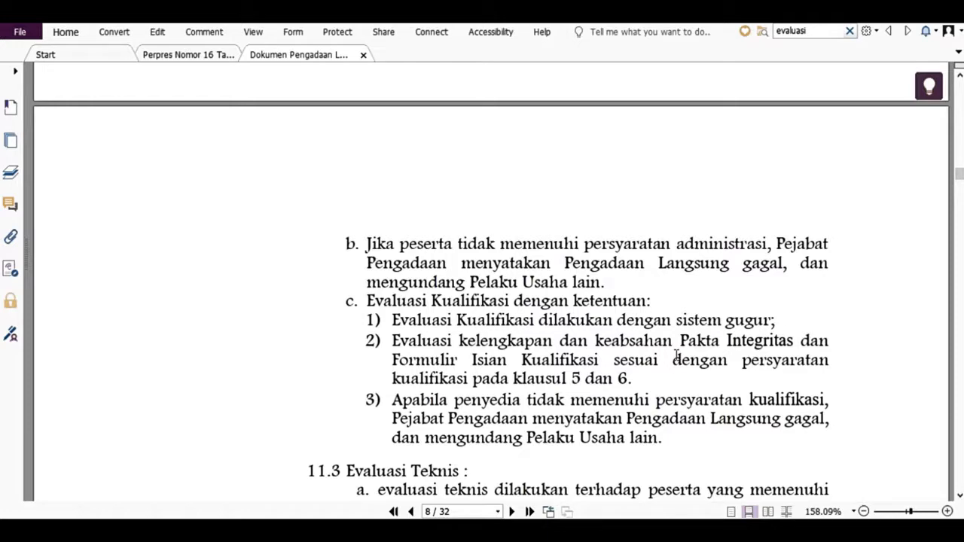
scroll(676, 357, down, 1)
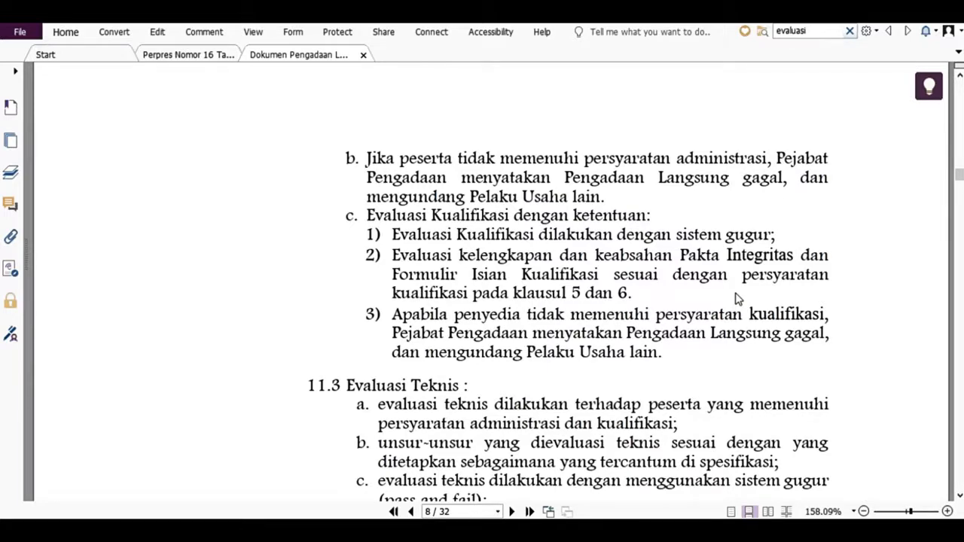
scroll(738, 299, down, 2)
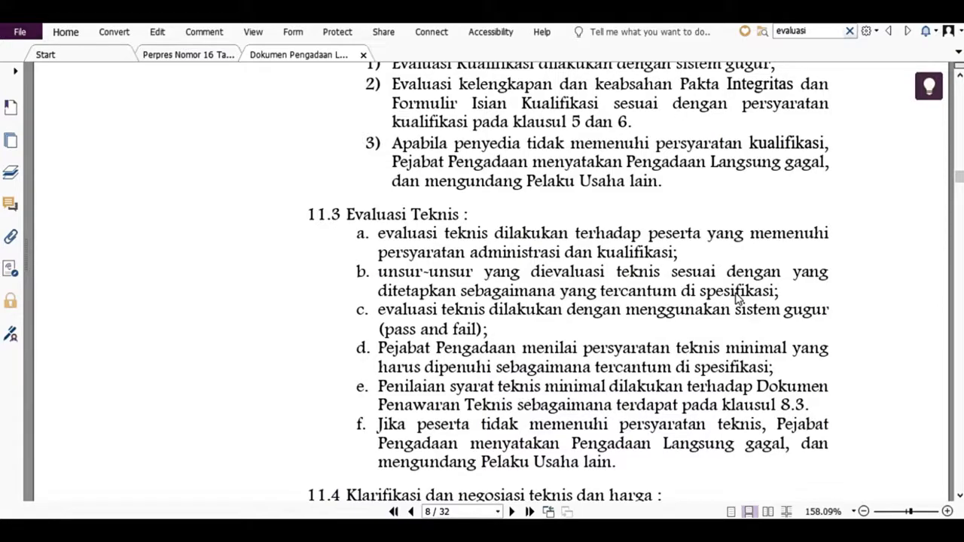
- Check clause 8.3 on the contents of the technical offer document and switch back to the technical evaluation in the browser
scroll(738, 299, up, 10)
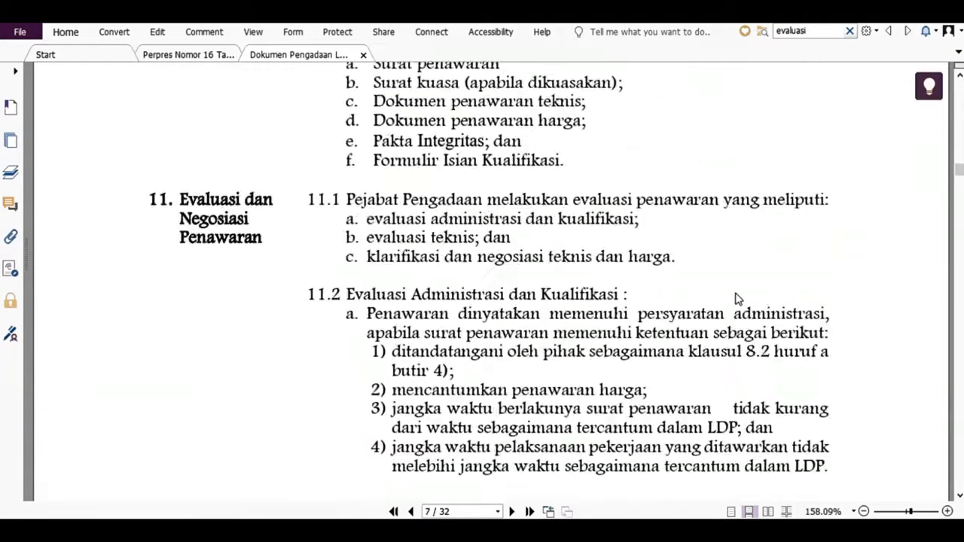
scroll(738, 299, up, 6)
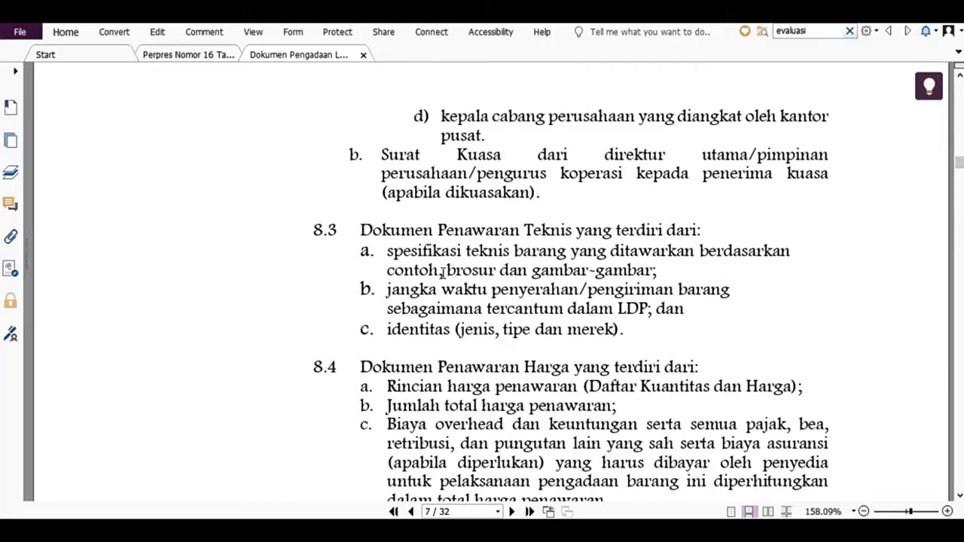
scroll(441, 248, down, 1)
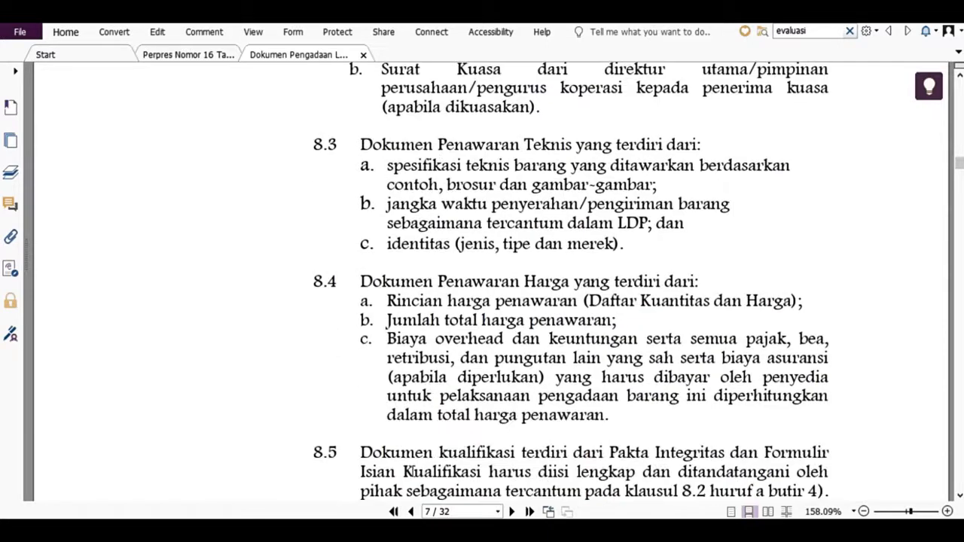
click(738, 530)
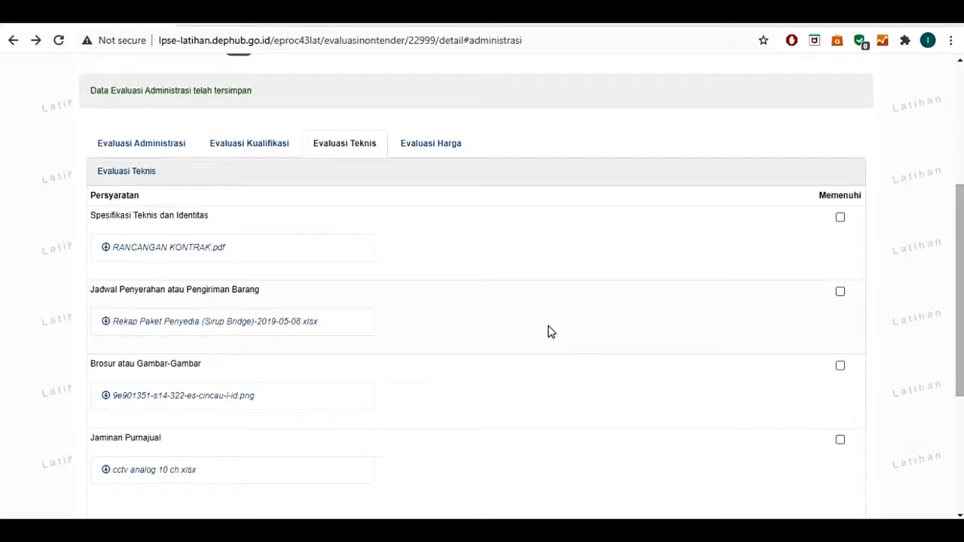
- Mark all four technical requirements, from Spesifikasi Teknis dan Identitas to Jaminan Purnajual, as met and save the technical evaluation
click(841, 218)
click(840, 291)
scroll(806, 309, down, 2)
click(839, 227)
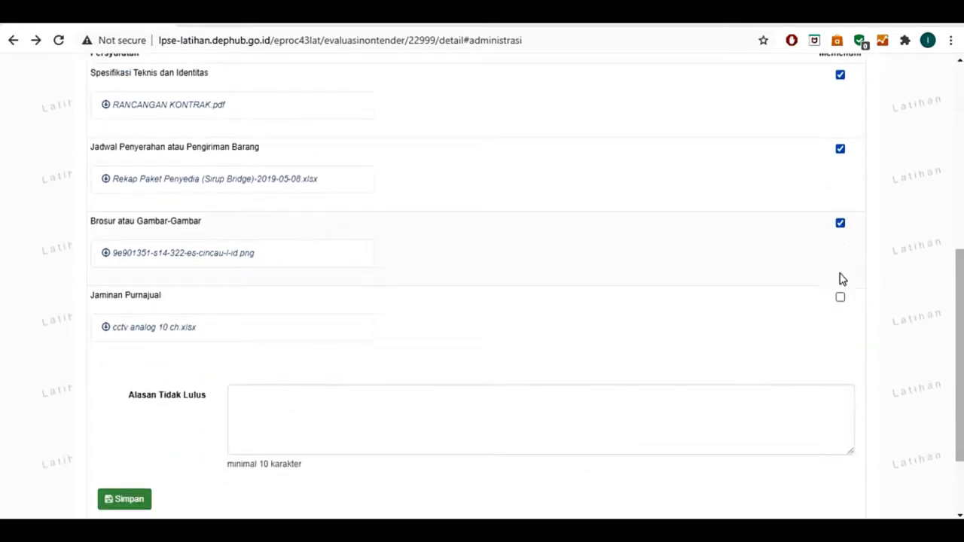
click(843, 298)
scroll(865, 217, up, 2)
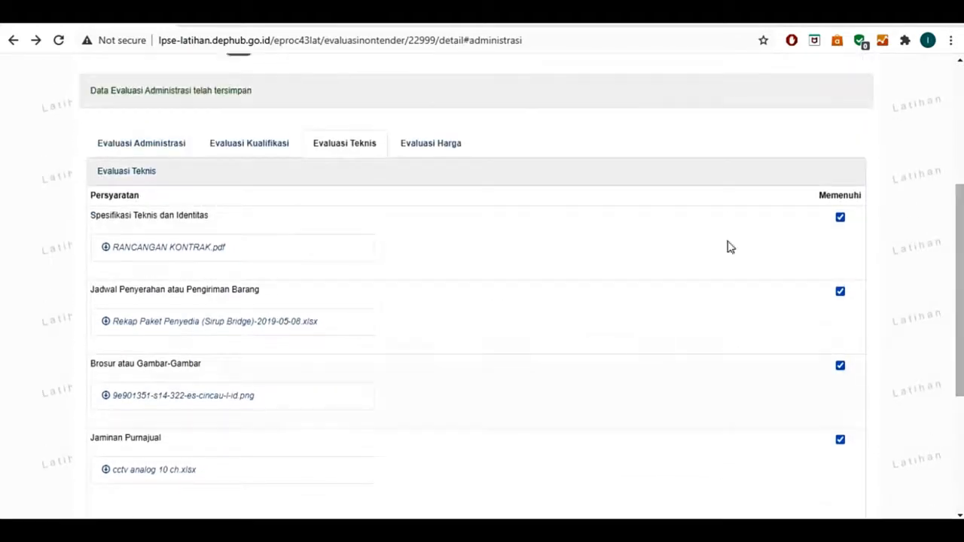
scroll(883, 251, down, 1)
click(316, 474)
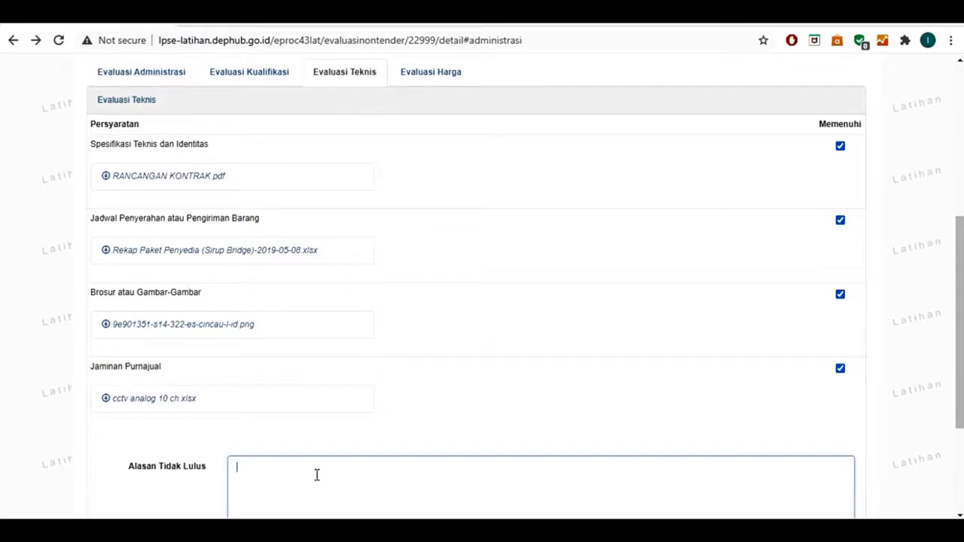
scroll(316, 475, down, 1)
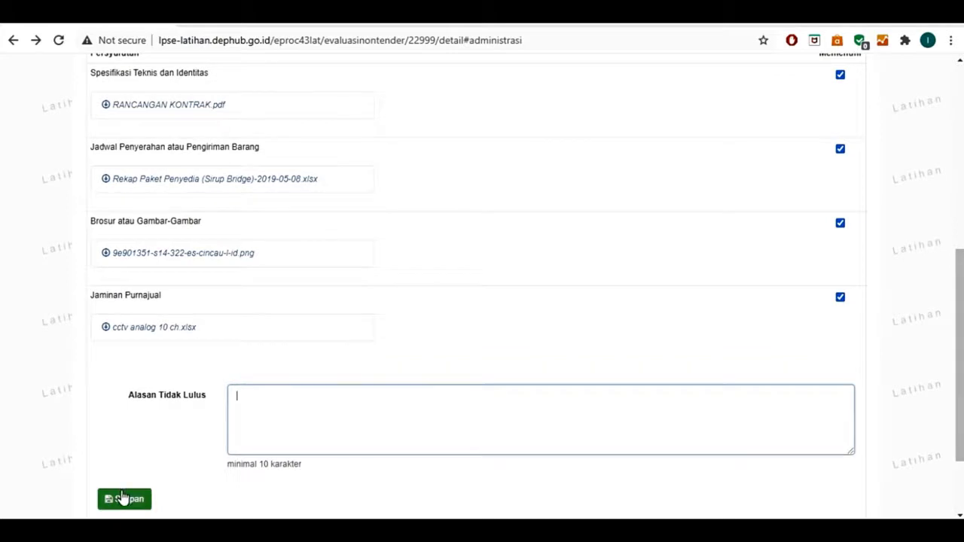
click(123, 497)
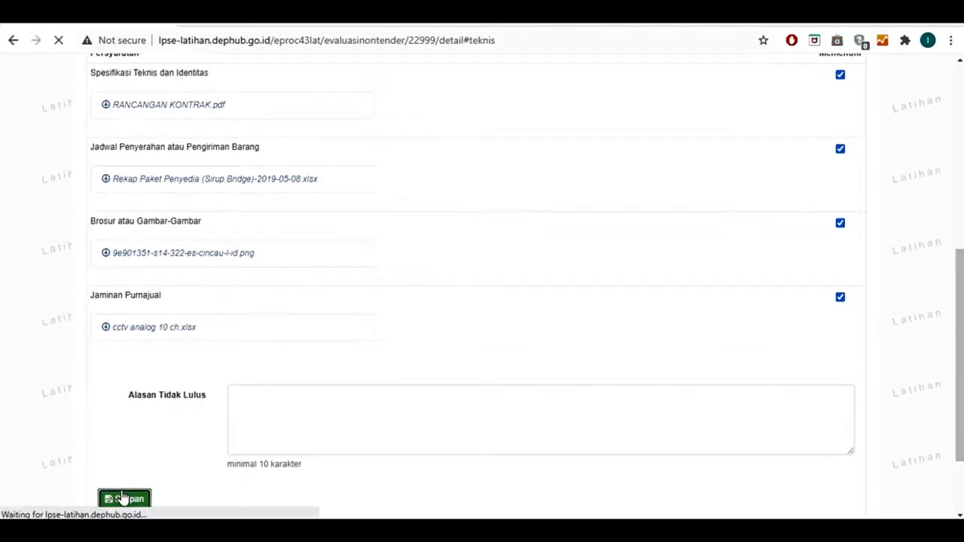
- Open the qualification evaluation and mark all six requirements, from SIUP atau NIB to Pengalaman Pekerjaan, as met
scroll(512, 329, up, 3)
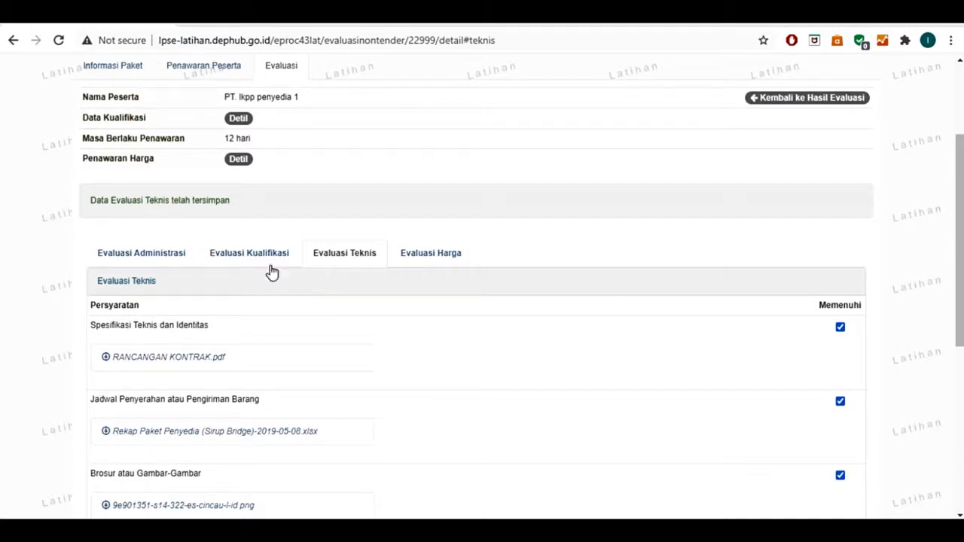
click(251, 255)
scroll(349, 276, down, 1)
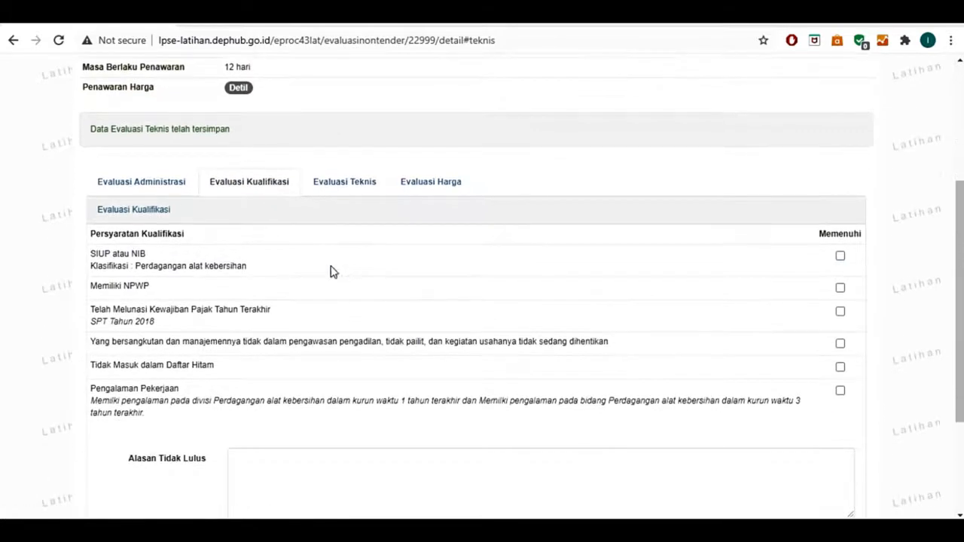
click(840, 256)
click(840, 287)
click(840, 311)
click(840, 344)
click(840, 367)
click(840, 390)
scroll(607, 359, down, 3)
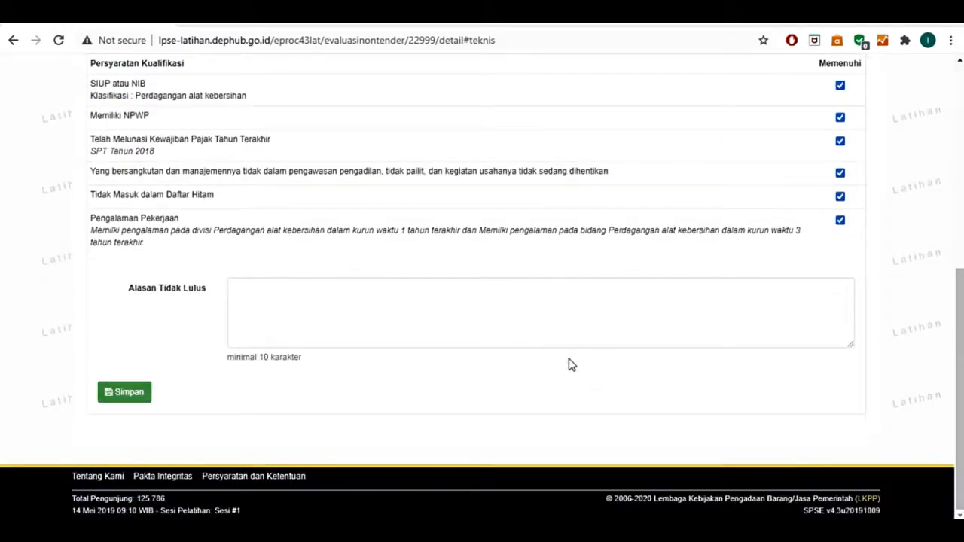
click(412, 316)
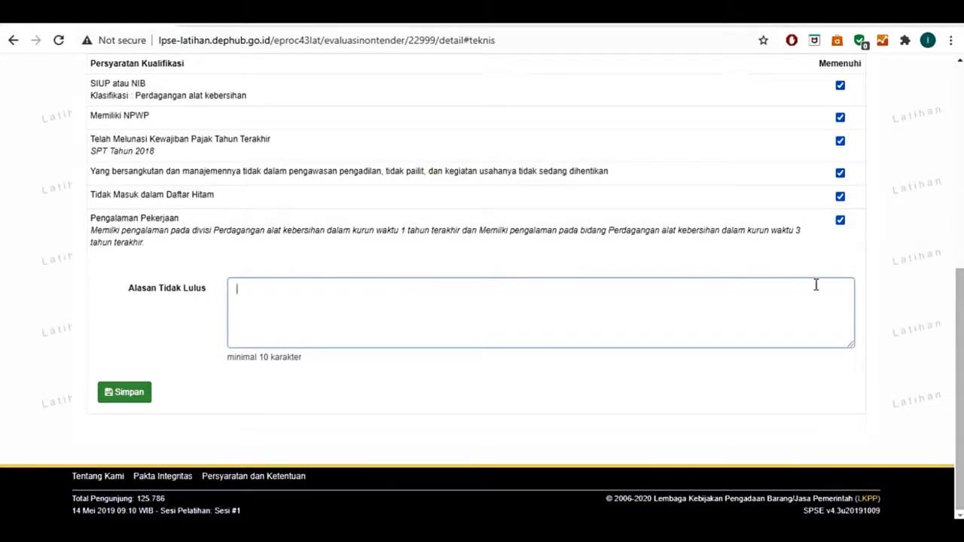
click(840, 221)
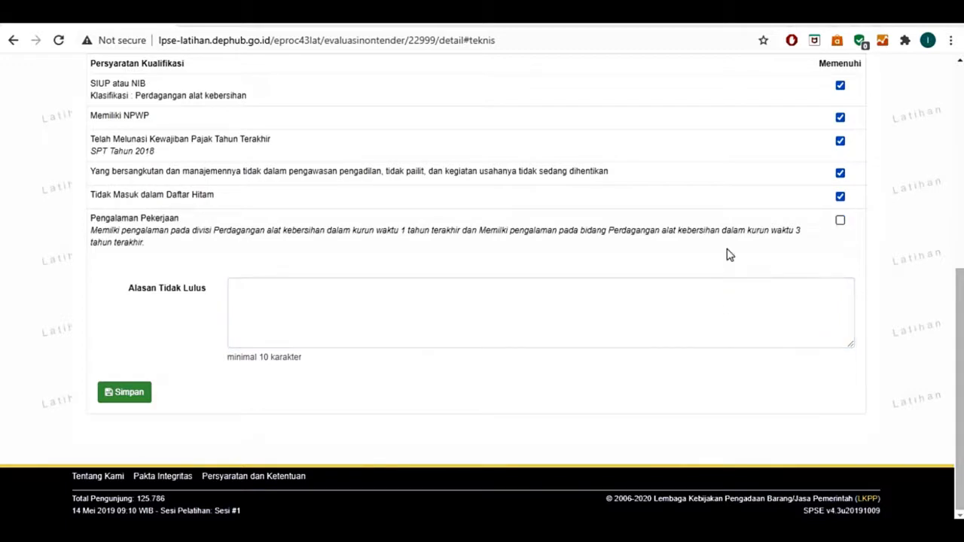
click(436, 297)
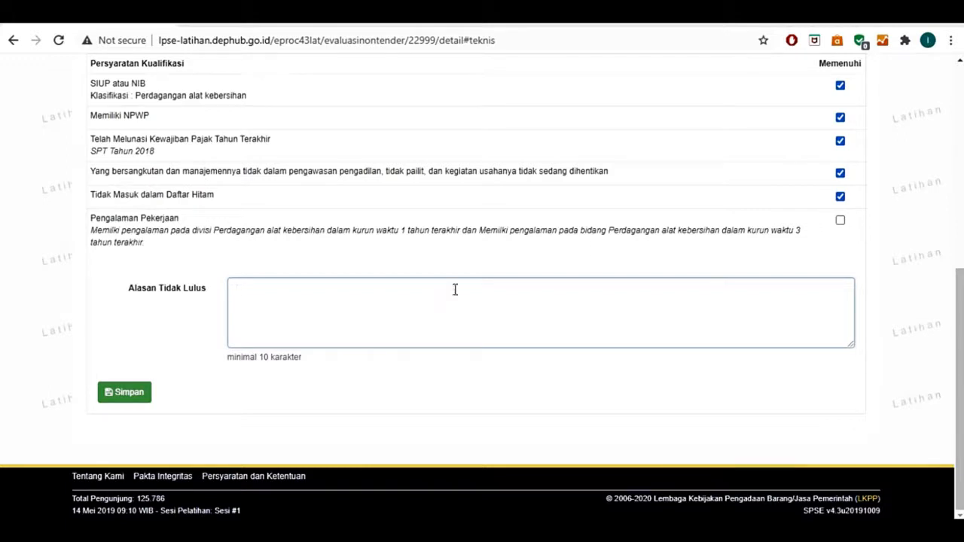
click(841, 223)
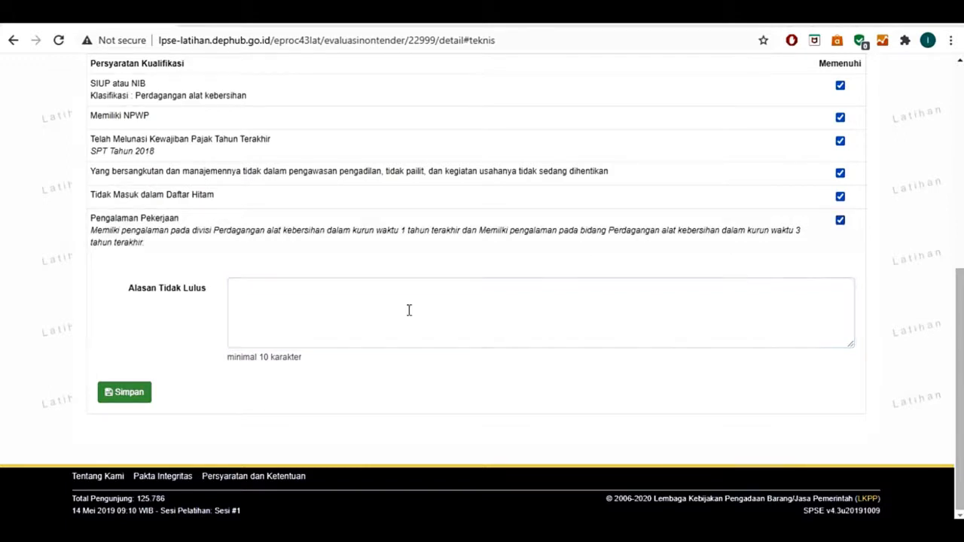
- Save the qualification evaluation and open the participant's price evaluation
click(108, 395)
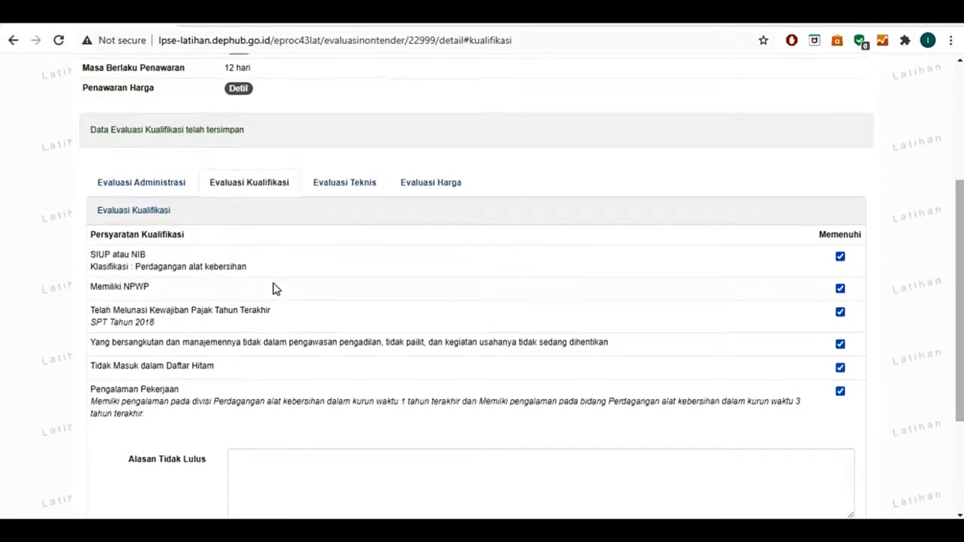
scroll(273, 287, up, 2)
click(435, 332)
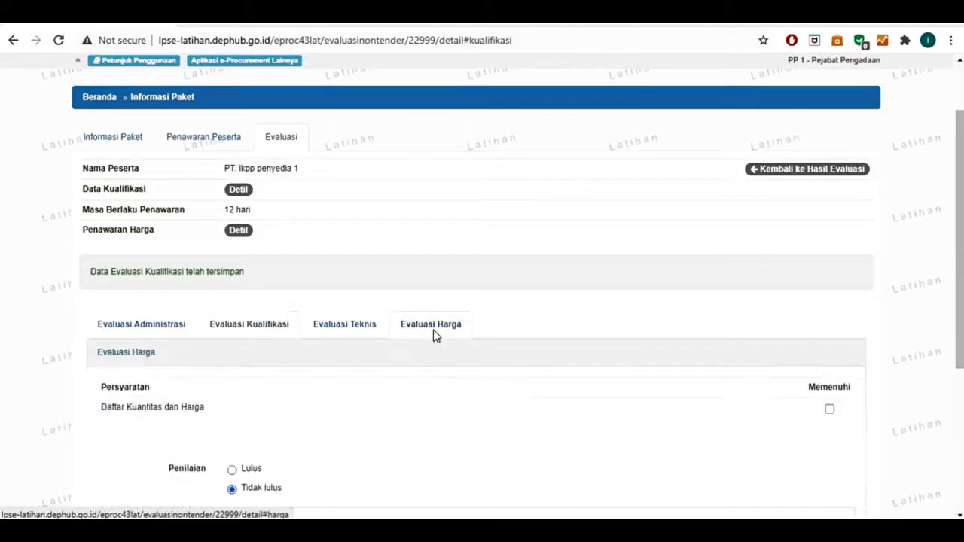
- Save the price evaluation with the assessment Lulus and Daftar Kuantitas dan Harga marked as met, and return to the evaluation results
scroll(435, 336, down, 3)
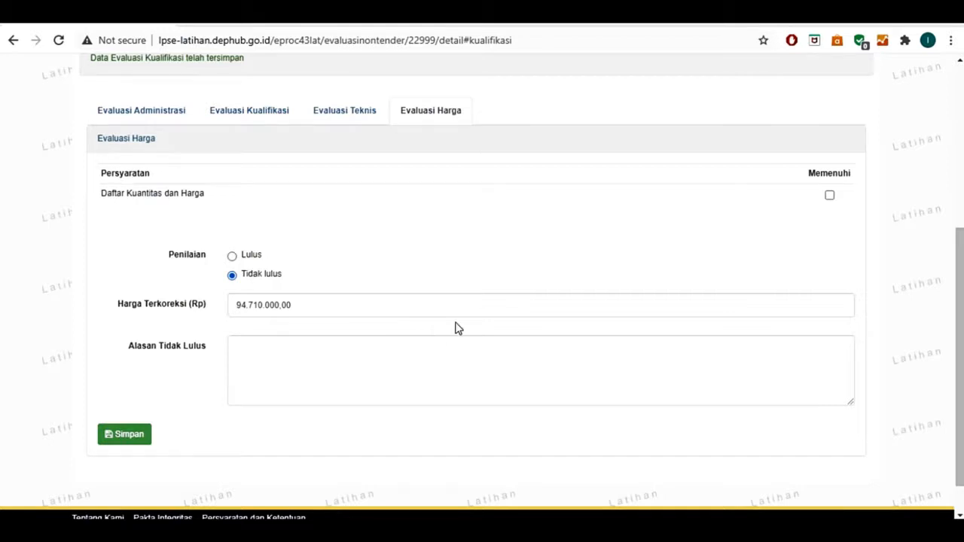
click(233, 257)
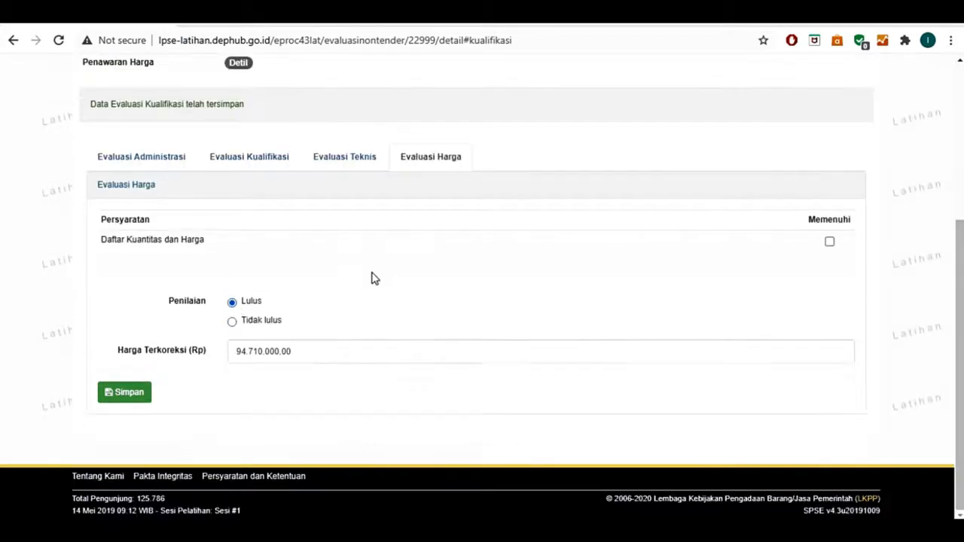
click(829, 242)
click(115, 397)
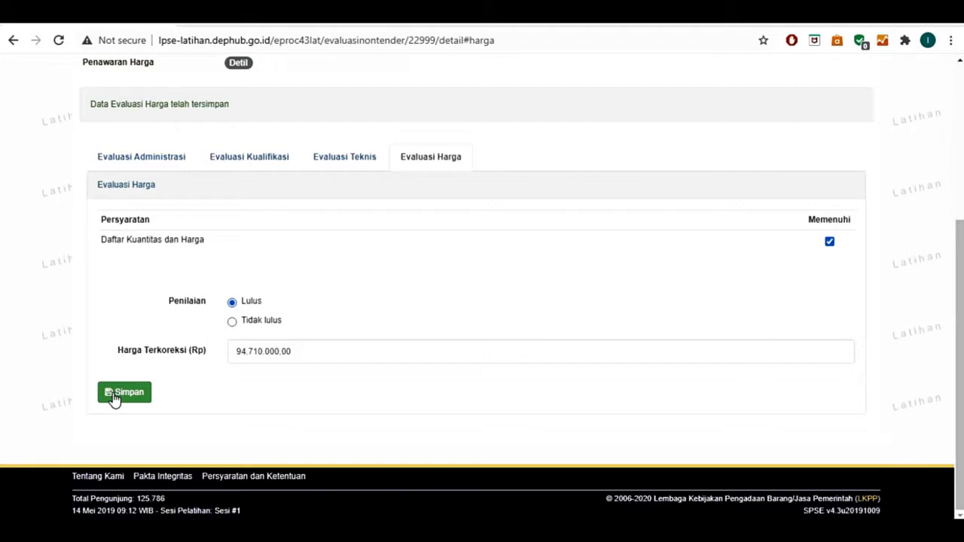
scroll(376, 369, up, 1)
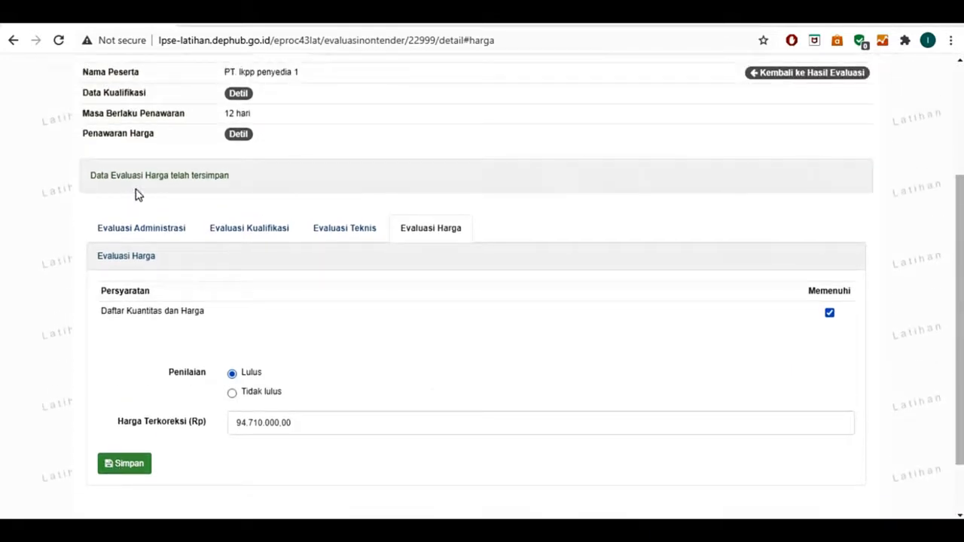
scroll(154, 241, up, 1)
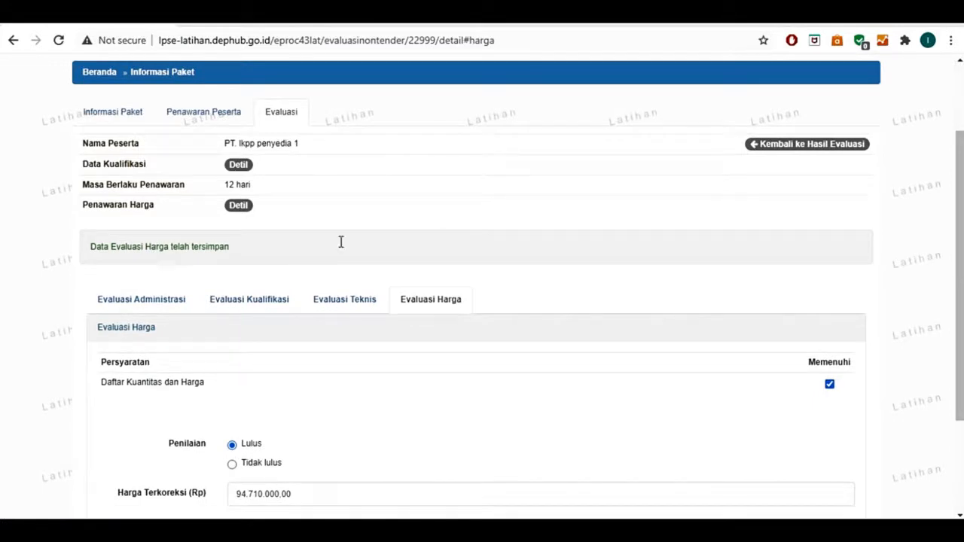
click(805, 152)
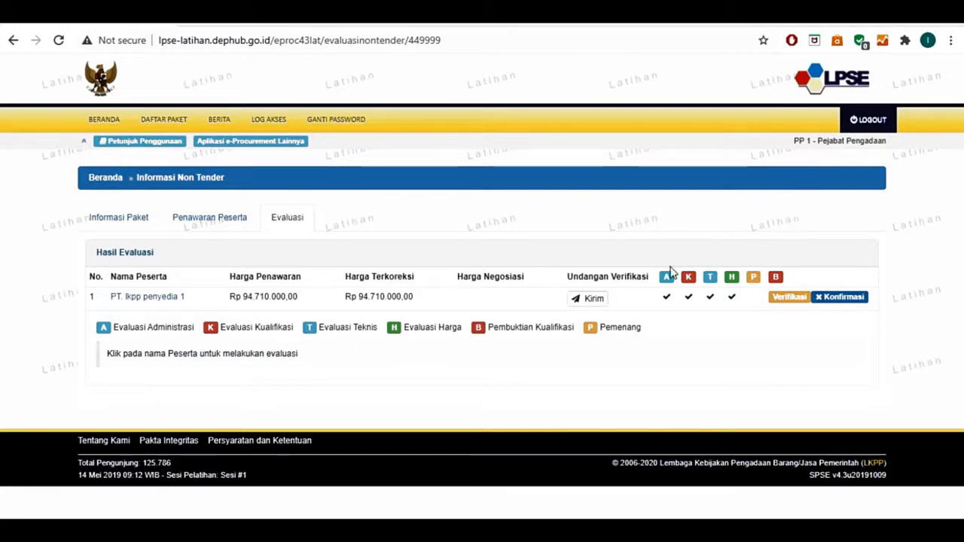
- Open the participant's verification invitation form and set the start date to 15 May 2019
click(596, 298)
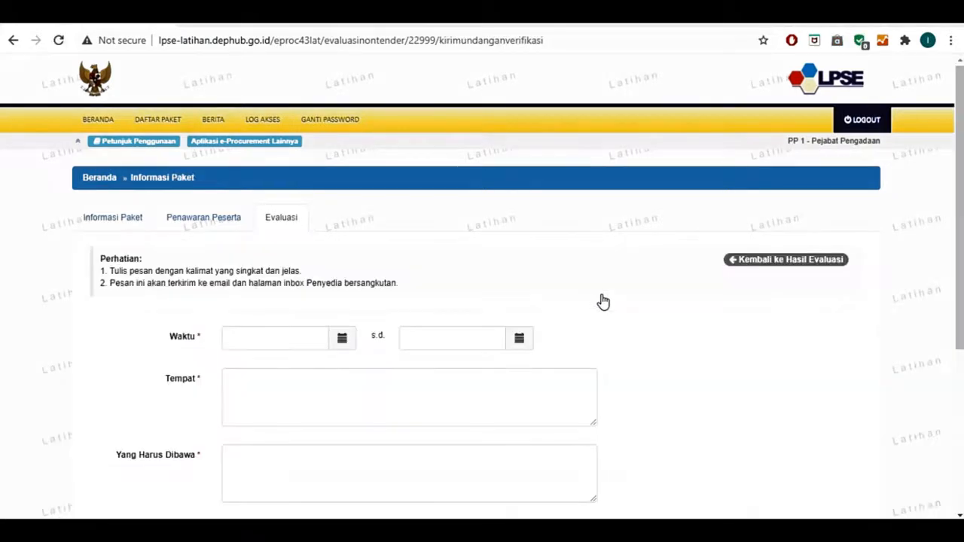
click(337, 342)
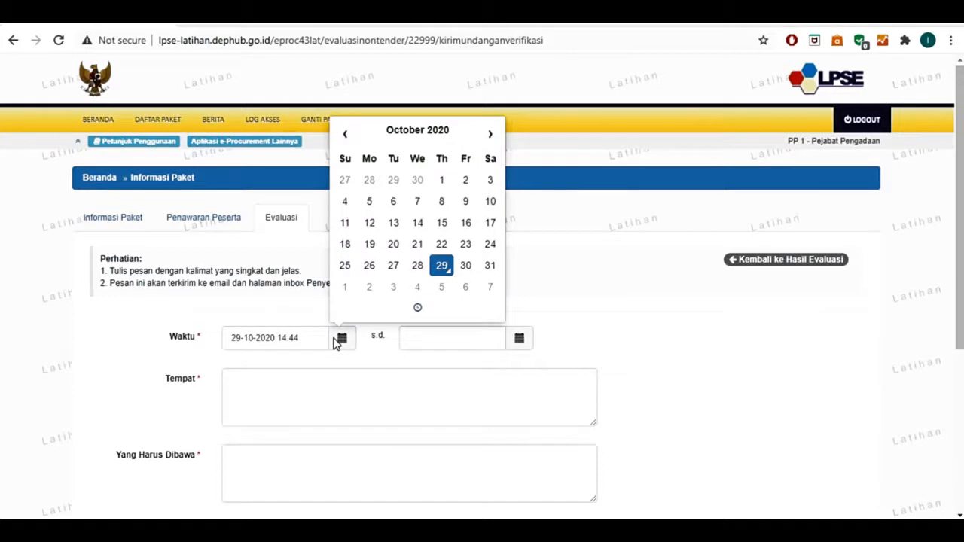
click(401, 134)
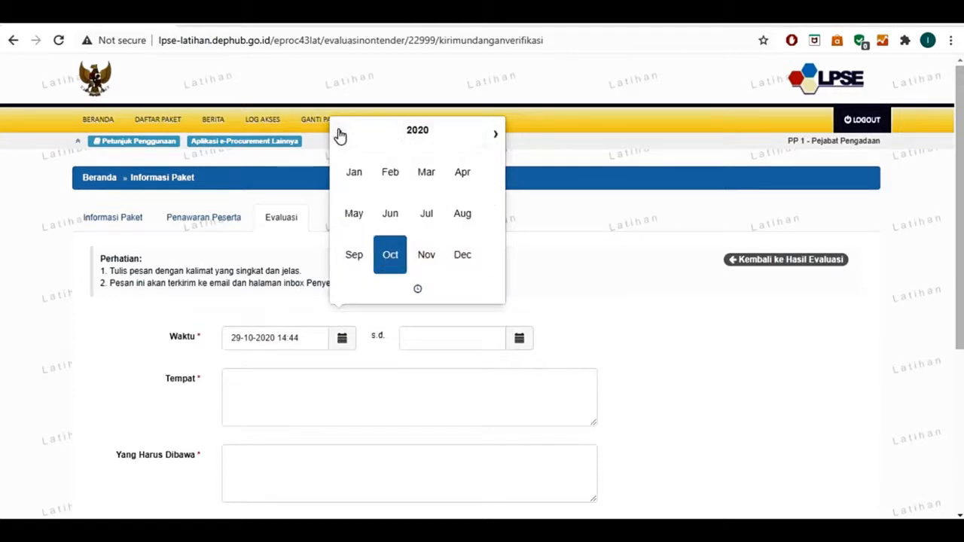
click(340, 134)
click(340, 134)
click(496, 134)
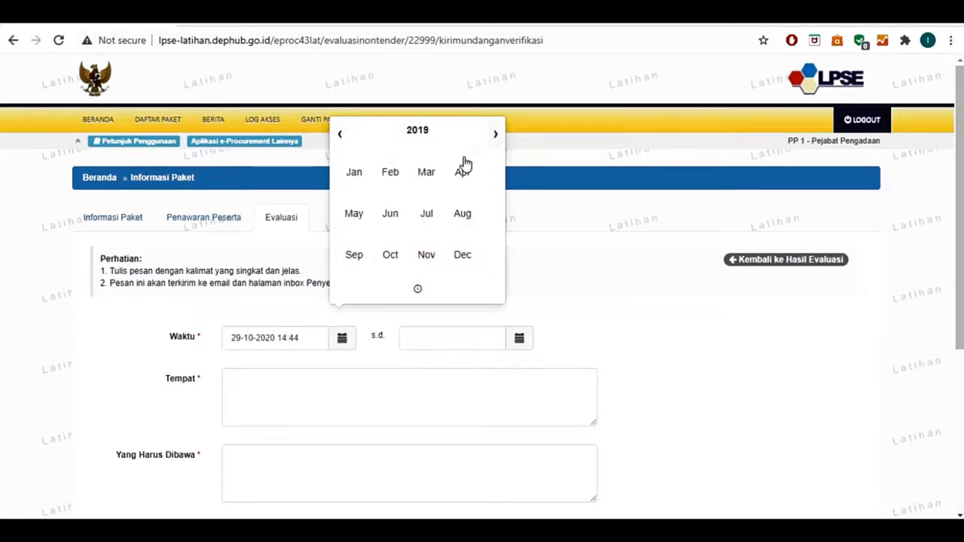
click(352, 216)
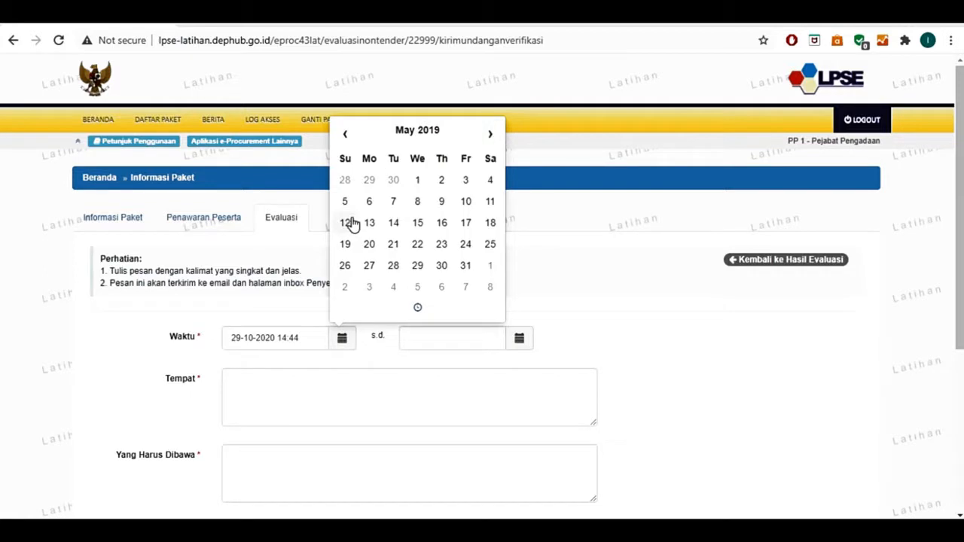
click(423, 226)
- Set the invitation's start time to 08:00
click(287, 343)
key(BackSpace)
key(BackSpace)
text(08)
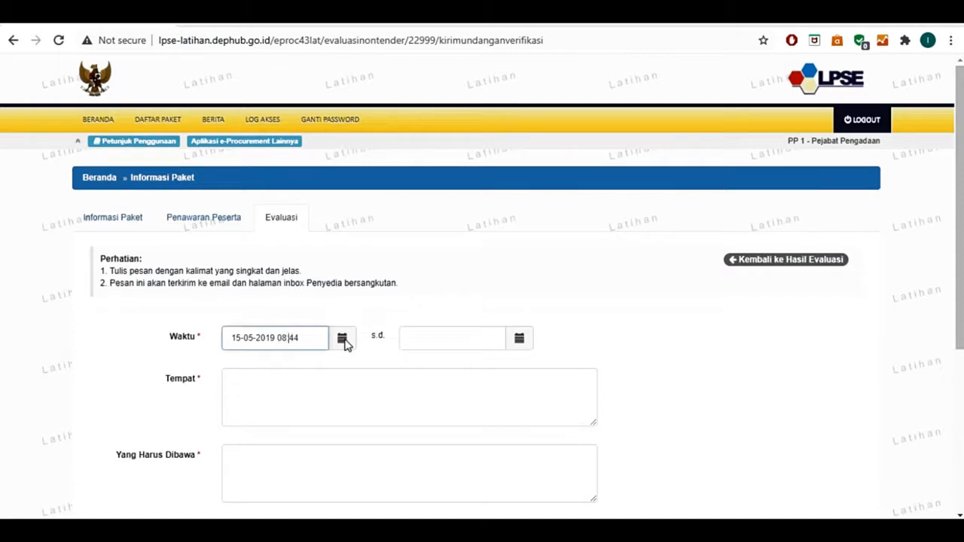
key(BackSpace)
key(BackSpace)
text(00)
drag(326, 334, 2, 381)
key(ctrl+c)
key(Tab)
key(ctrl+v)
click(464, 337)
key(BackSpace)
key(BackSpace)
text(16)
- Enter "Kantor Dinas Pekerjaan Umum Kabupaten Suka Maju" as the invitation's Tempat
click(439, 387)
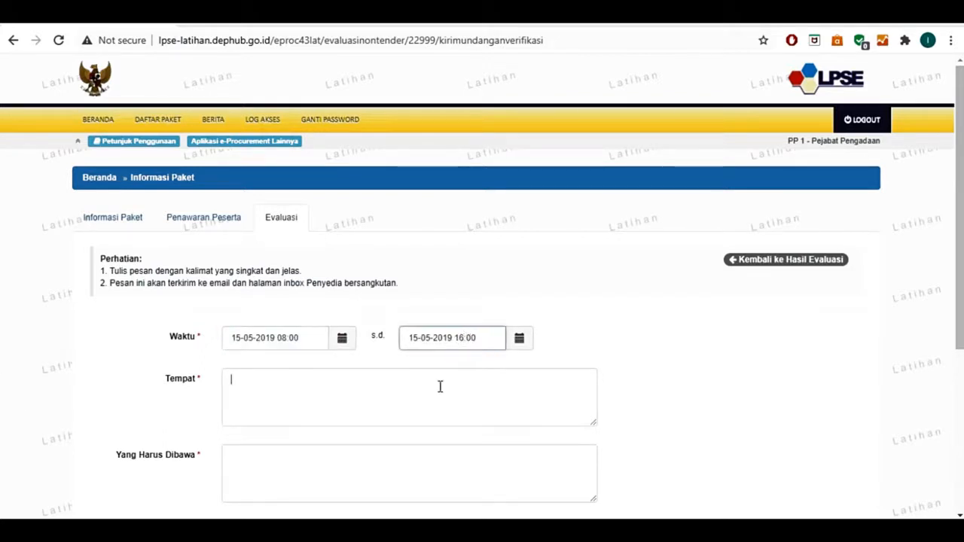
text(Kantor)
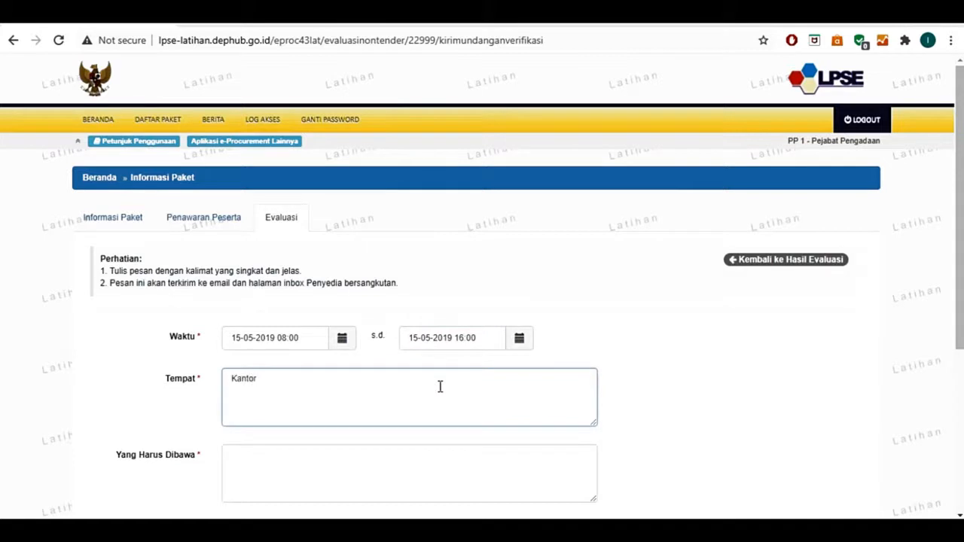
text( Dinas Pekerjaan Umum Kab)
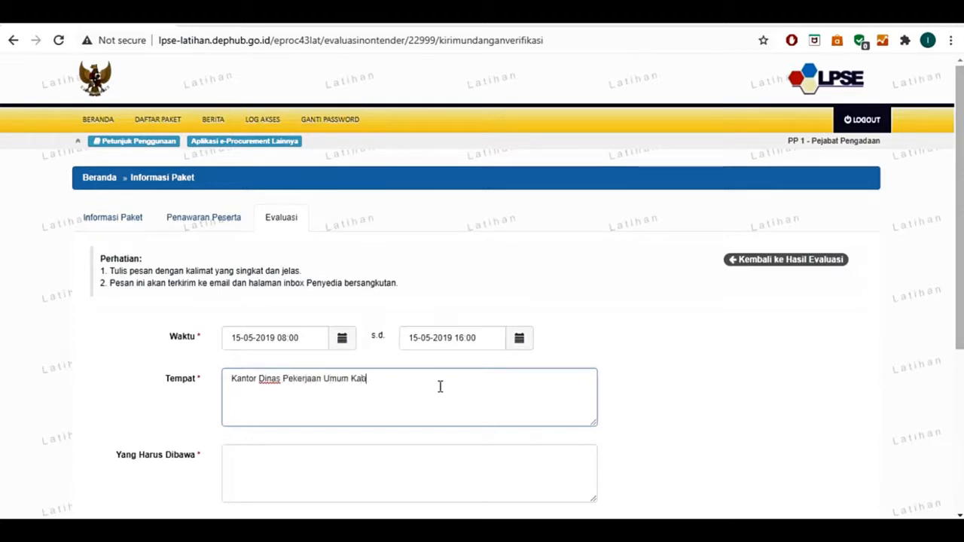
text(upaten Suka Maju)
- Fill in Yang Harus Dibawa with "Dokumen Penawaran dan Dokumen Kualifikasi Asli Perusahaaan"
key(Tab)
text(Dokumen Penawaran dan Dk)
key(BackSpace)
text(okumen Kualifikasi Asli Perusahaaan)
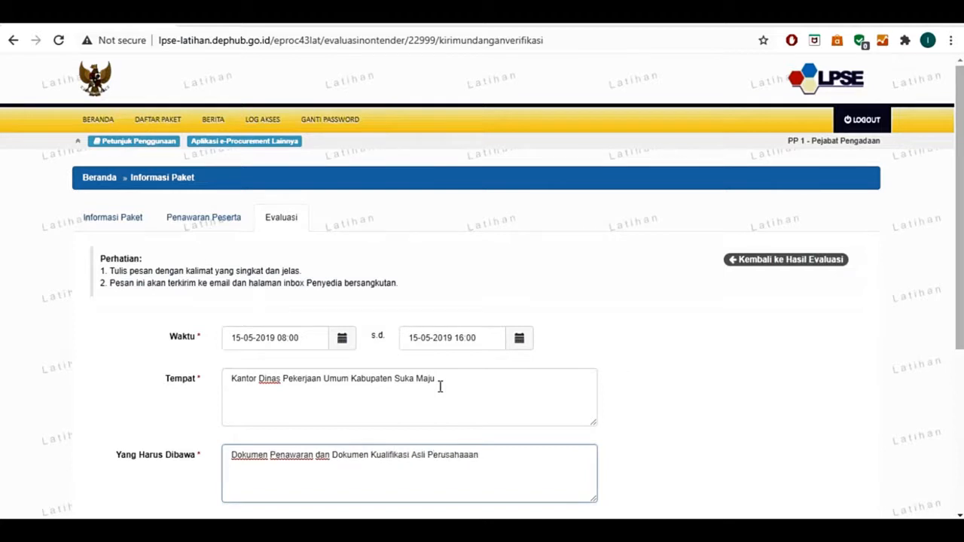
- Fill in Yang Harus Hadir with "Direktur atau Kuasa Direktur Yang namanya tercantum dalam akta perusahaan"
scroll(441, 386, down, 3)
click(400, 353)
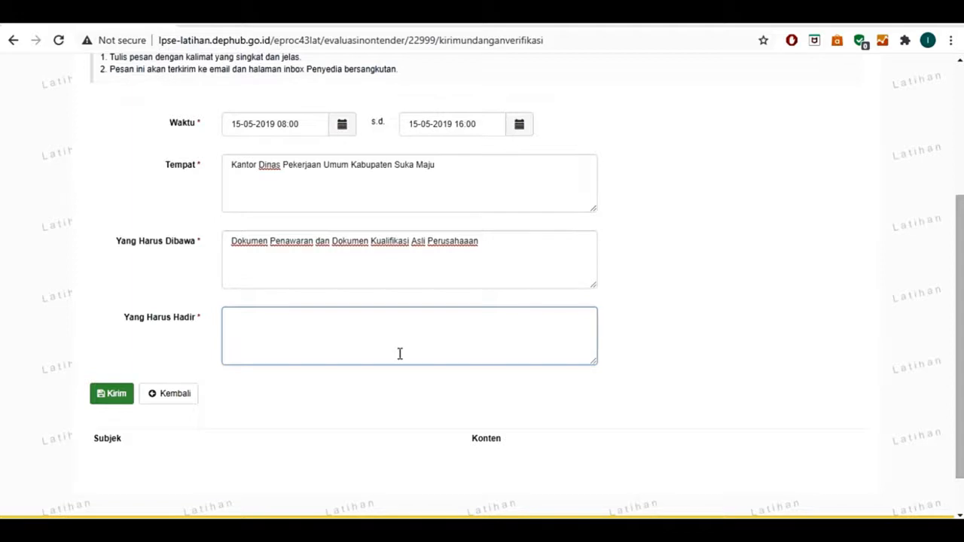
text(Direktur atau Kuasa D)
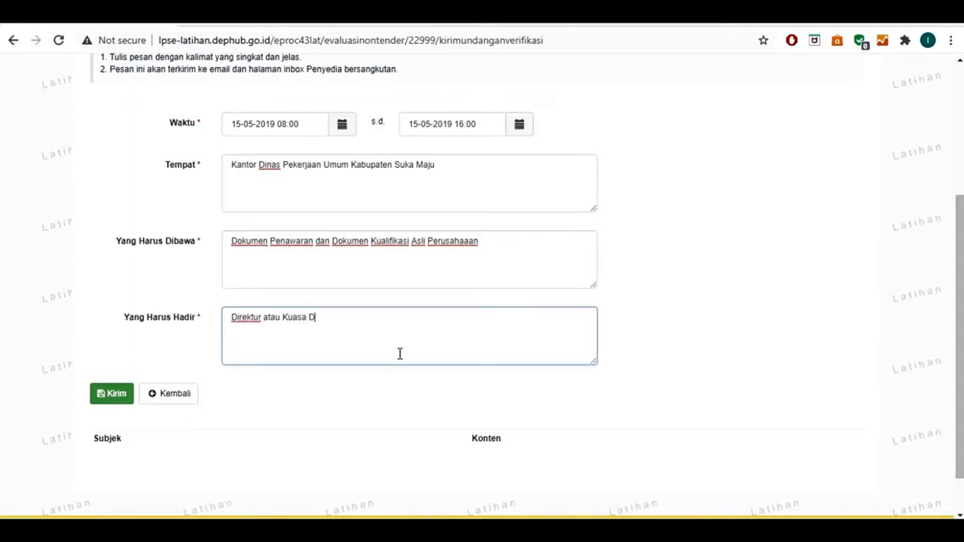
text(irektur Yang nam)
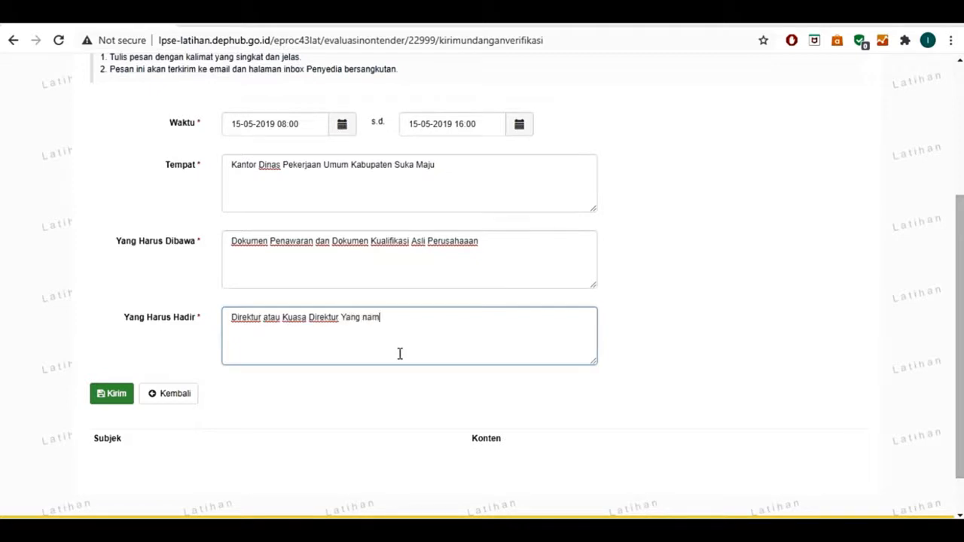
text(anya tercantum)
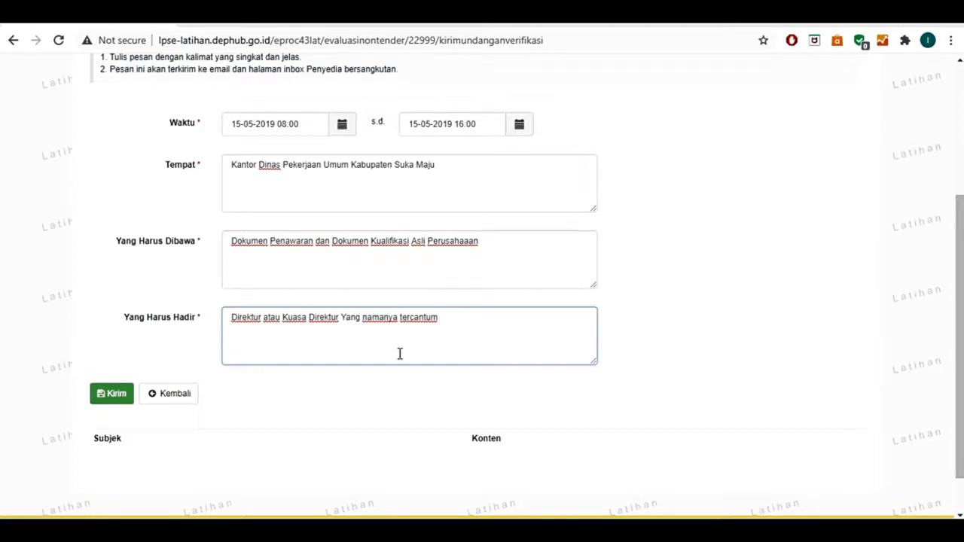
text(dalam akta perusahaan)
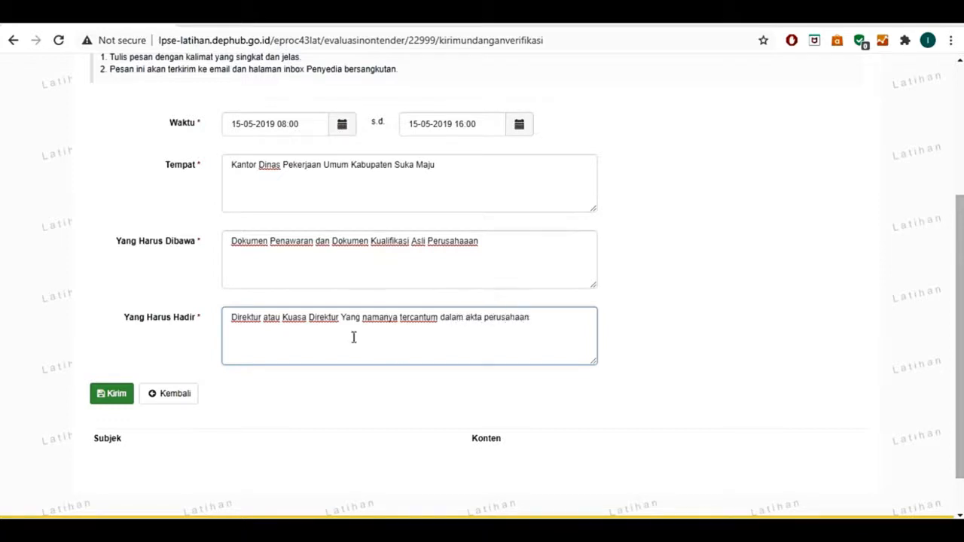
- Send the verification invitation and review the content of the sent message before returning to the evaluation results
click(103, 394)
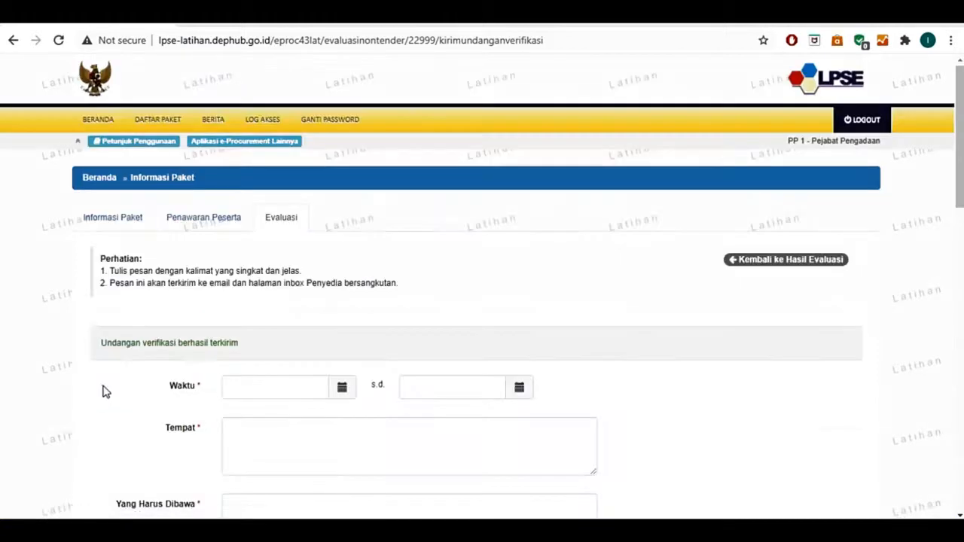
scroll(106, 393, down, 1)
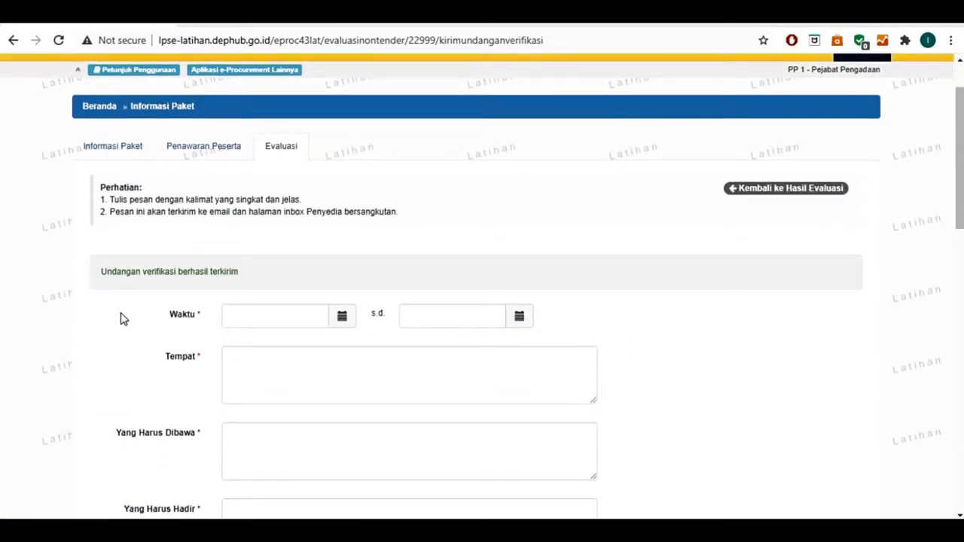
scroll(267, 314, down, 5)
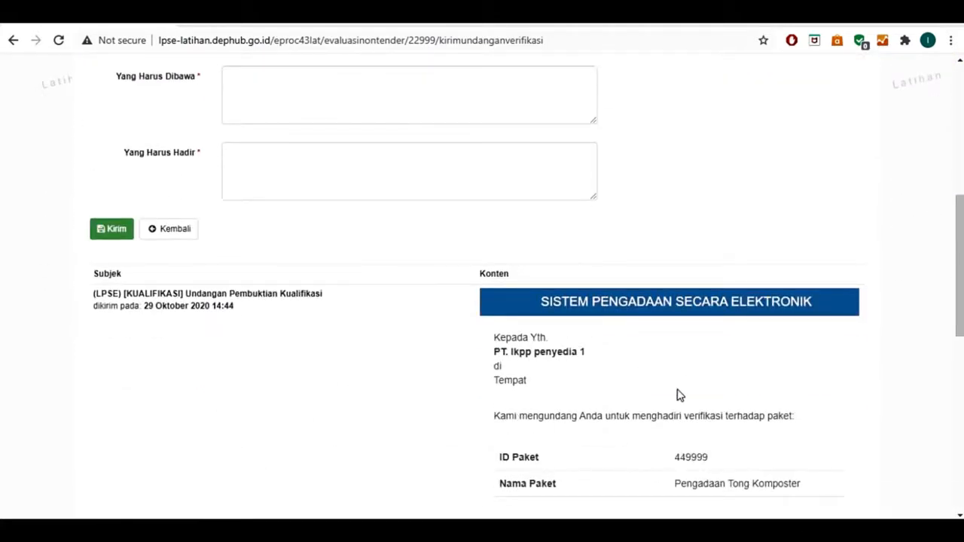
scroll(612, 388, down, 2)
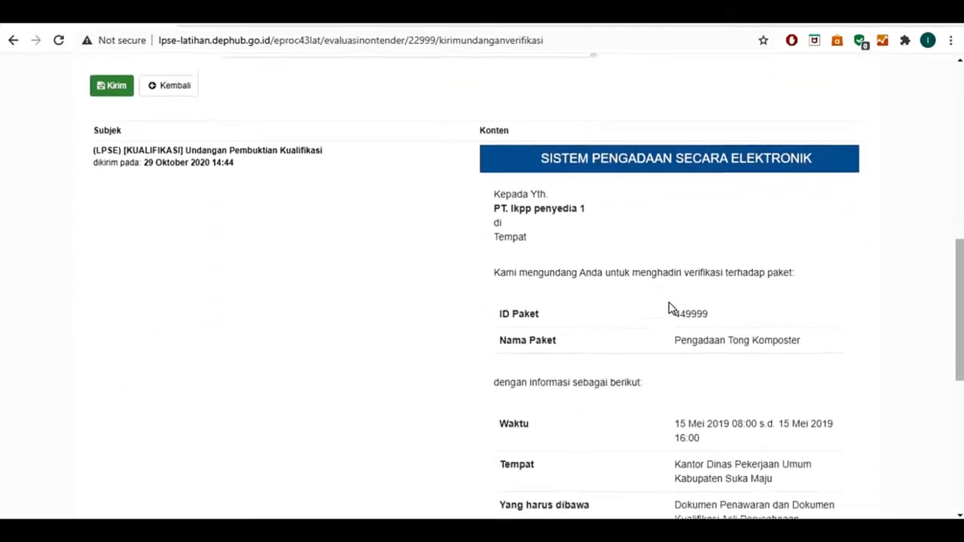
scroll(672, 308, down, 5)
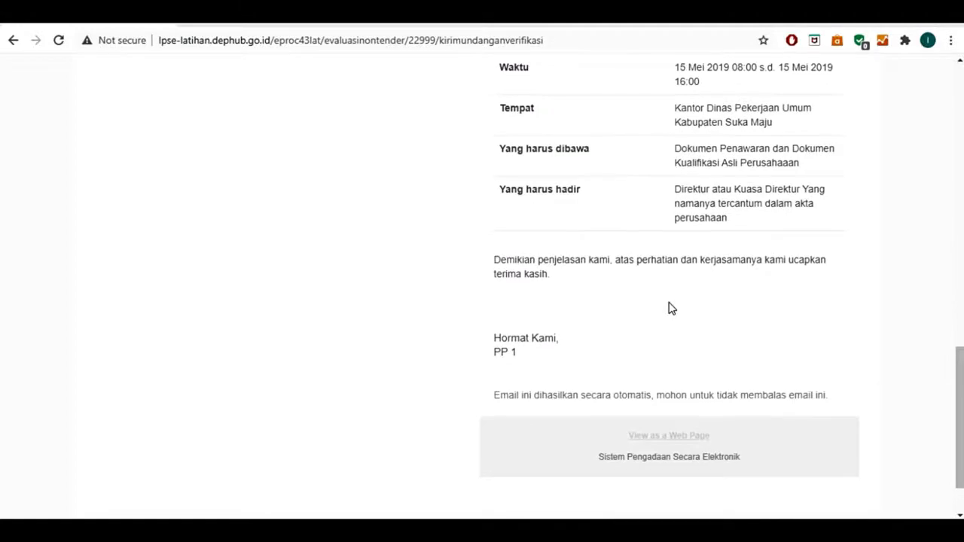
scroll(672, 308, down, 1)
scroll(670, 307, up, 10)
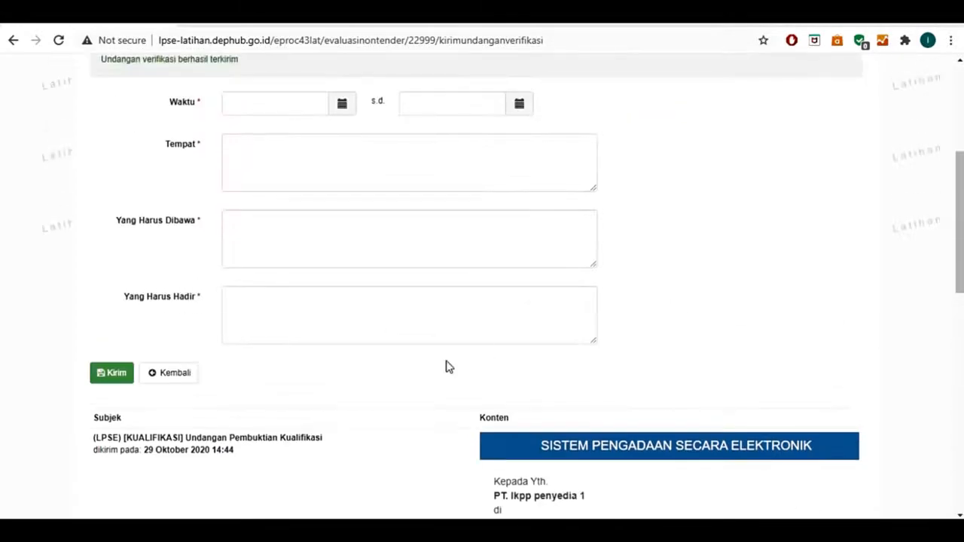
click(174, 379)
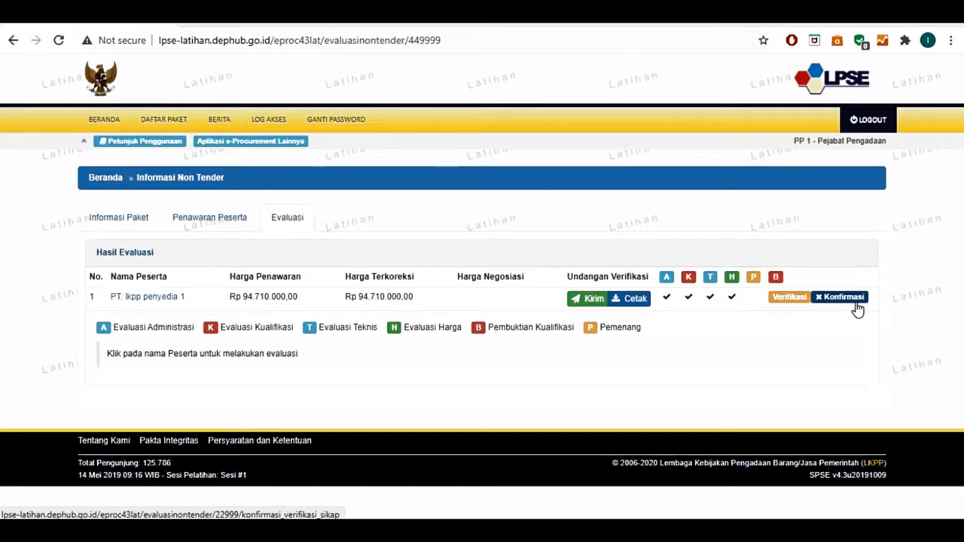
- Open the verification of PT. lkpp penyedia 1 in SIKaP and mark the company's identity data as verified
click(781, 304)
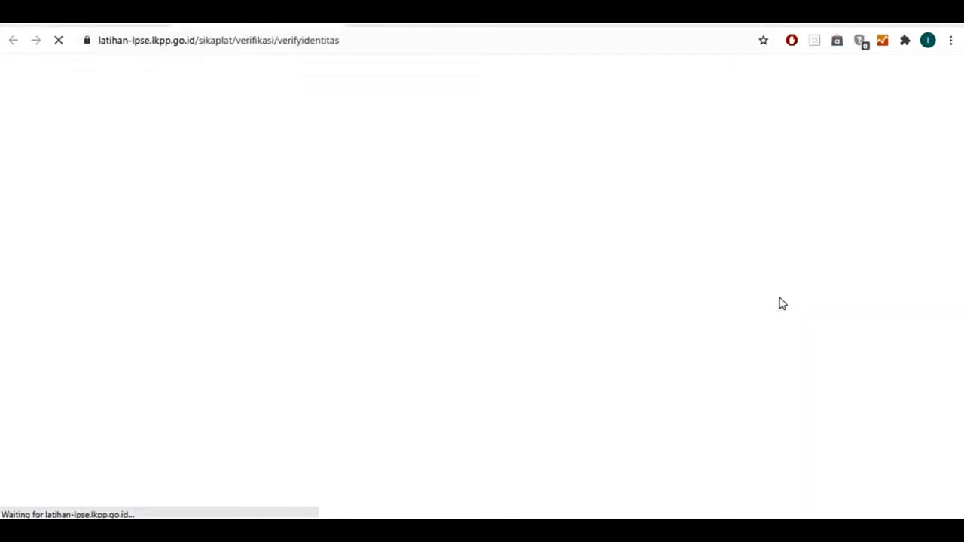
scroll(781, 304, down, 5)
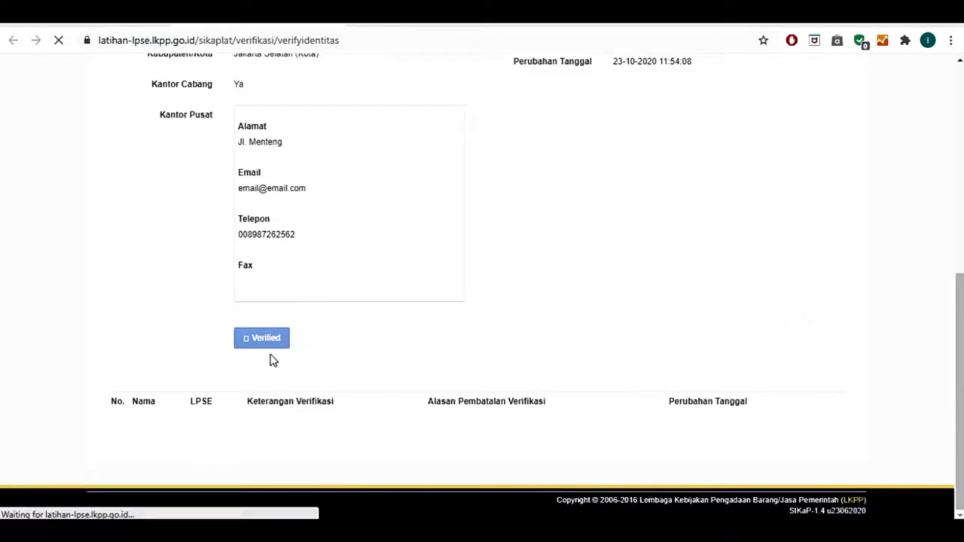
click(254, 338)
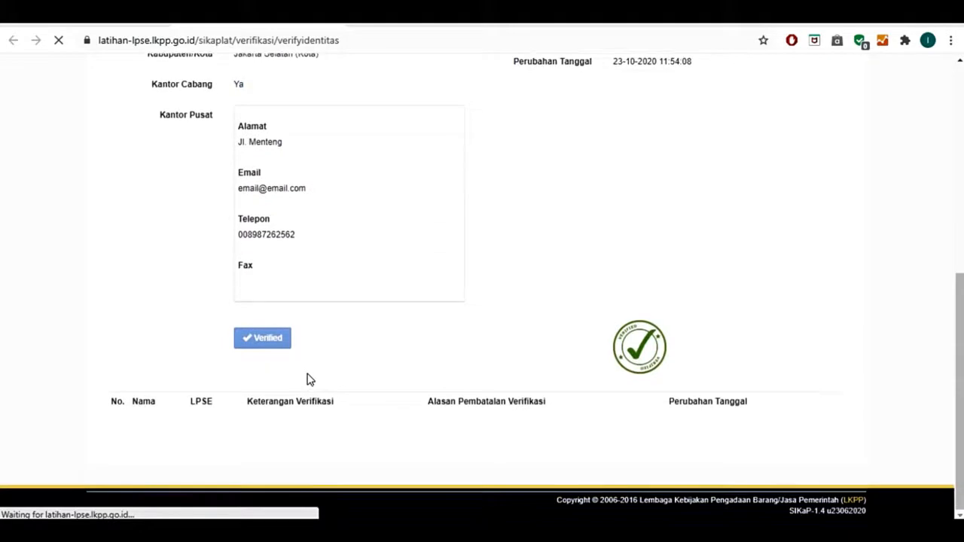
scroll(688, 334, down, 1)
scroll(688, 339, down, 1)
scroll(648, 323, down, 2)
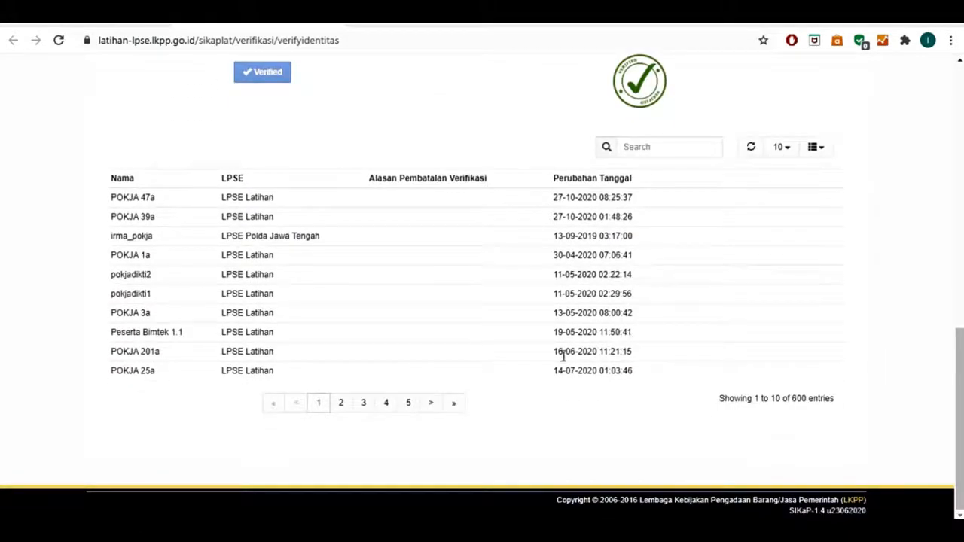
- Examine the provider's Izin Usaha, Akta, Pemilik, Pengurus and Tenaga Ahli data for their verification status
scroll(528, 369, up, 15)
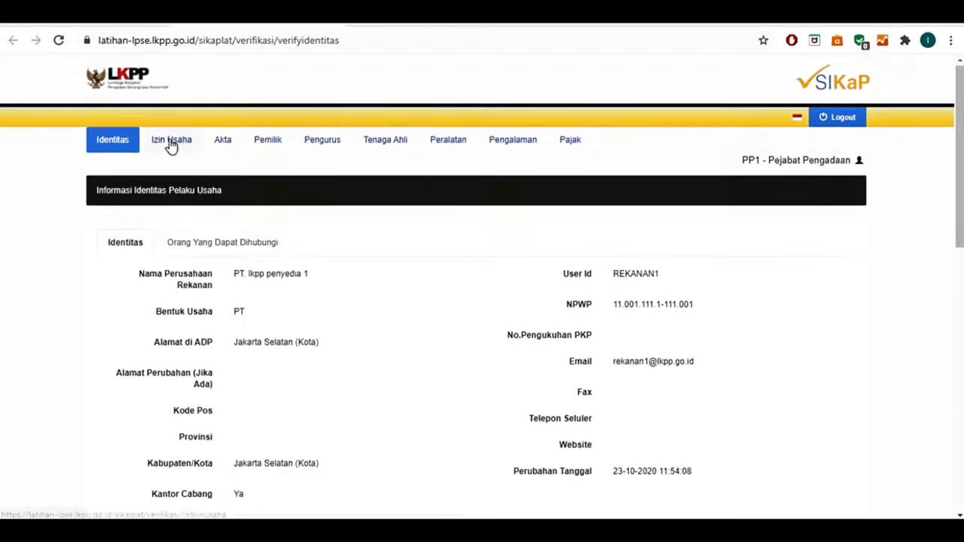
click(172, 143)
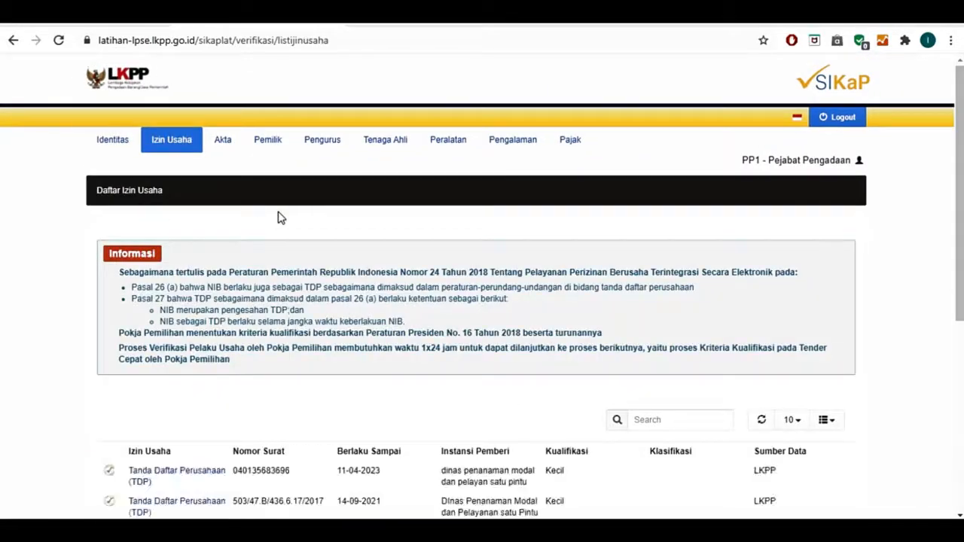
scroll(280, 219, down, 3)
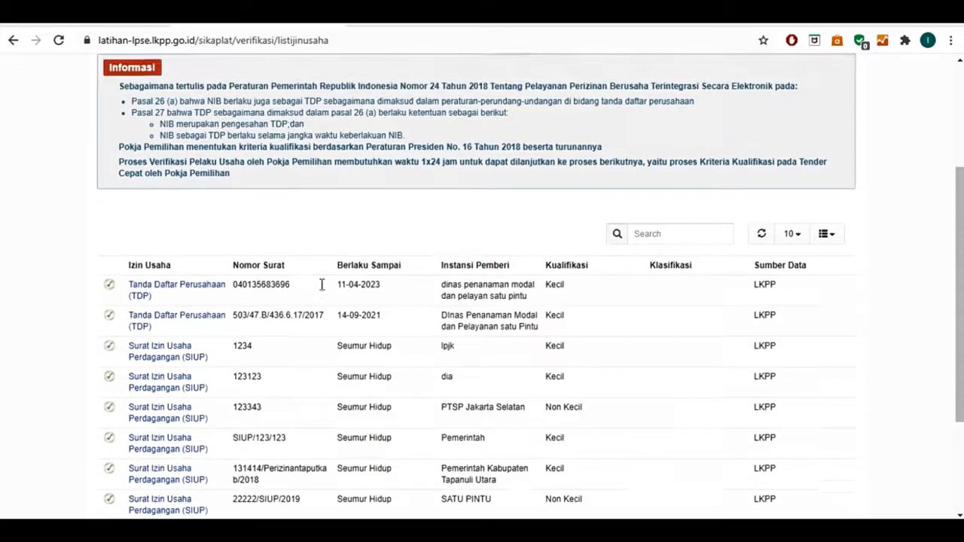
scroll(321, 284, up, 3)
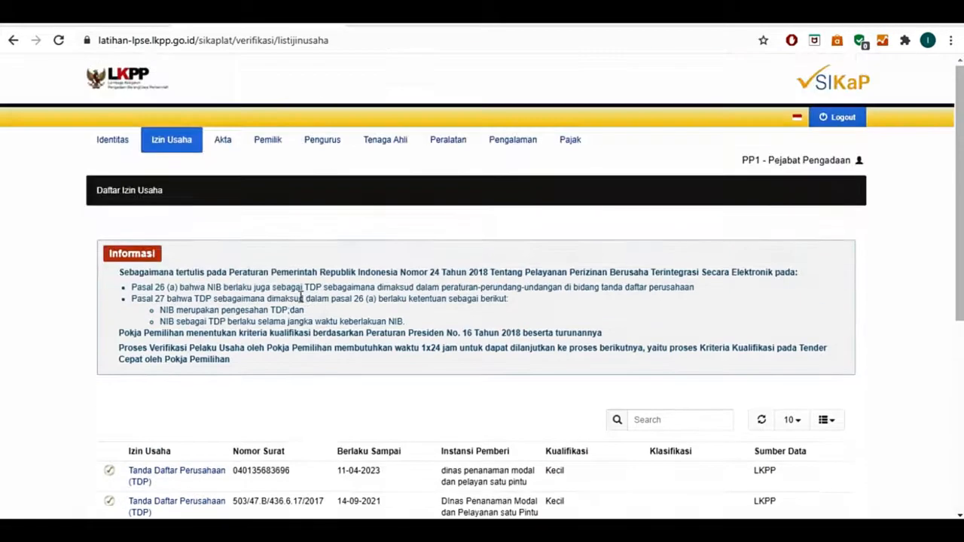
click(218, 145)
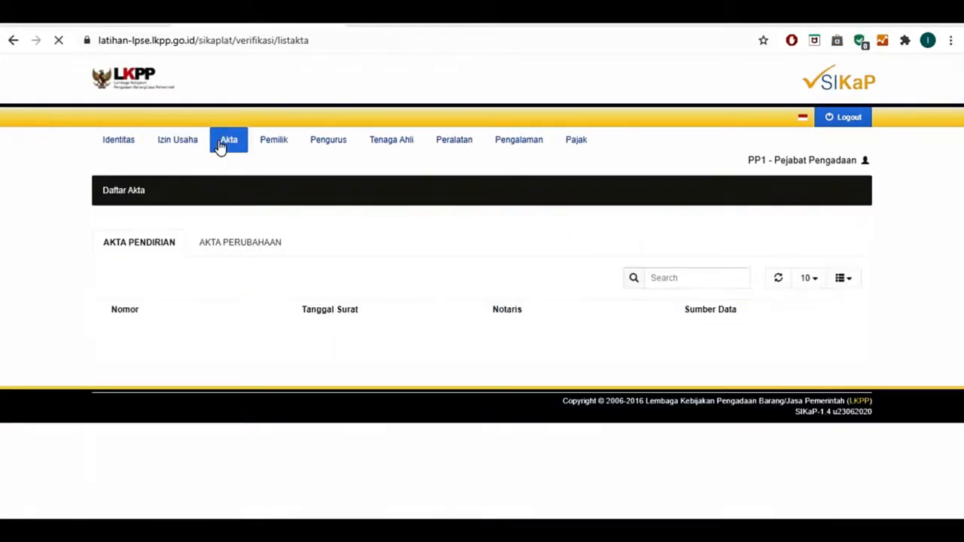
click(282, 144)
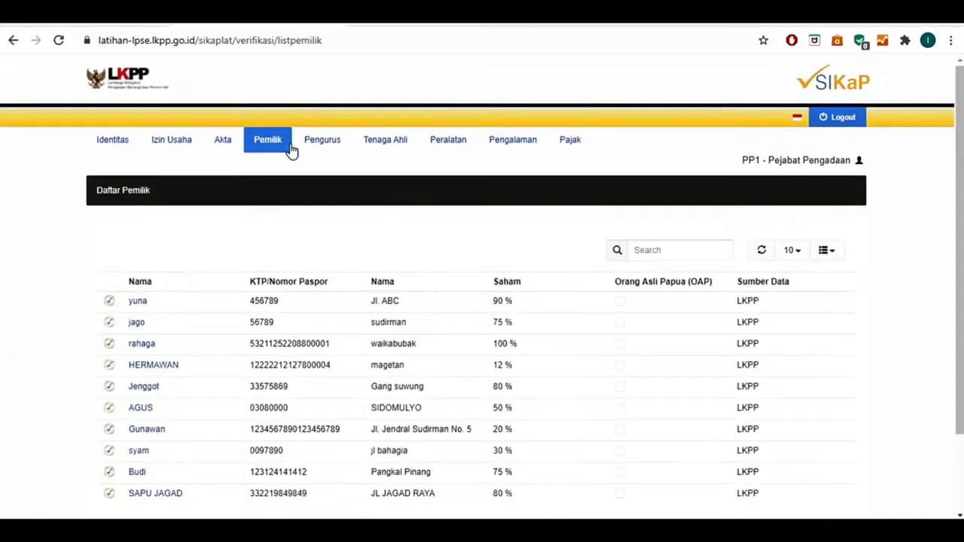
click(338, 152)
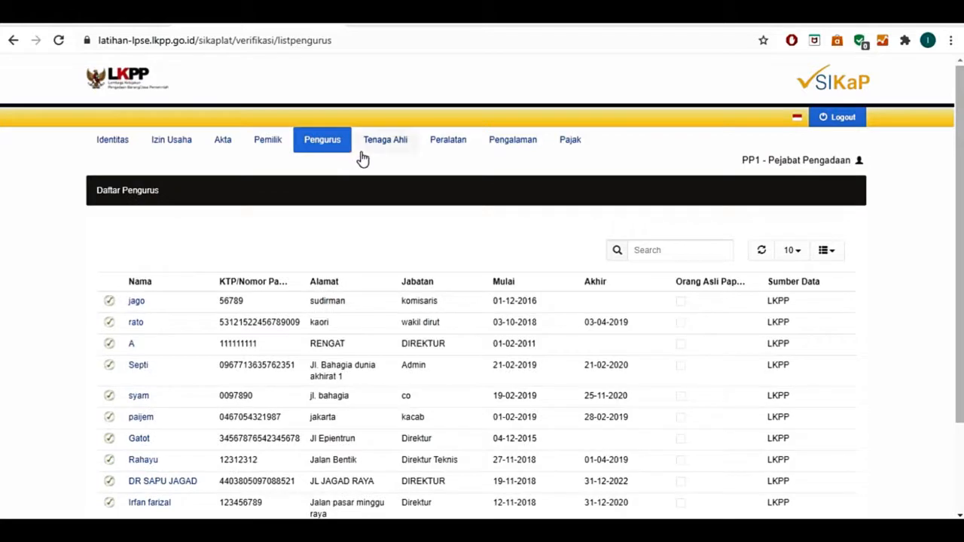
click(374, 148)
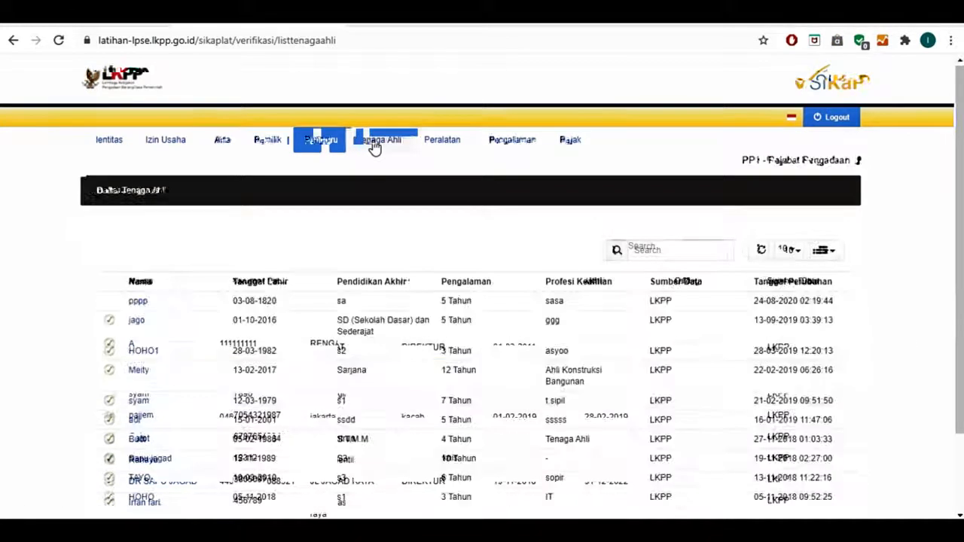
- Verify the equipment item "Oke" in the provider's Peralatan data
click(435, 151)
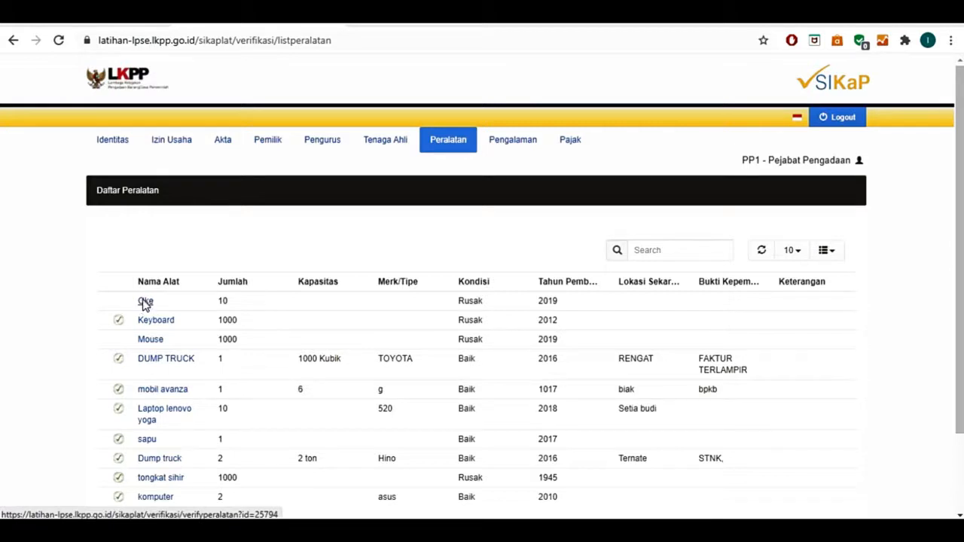
click(145, 303)
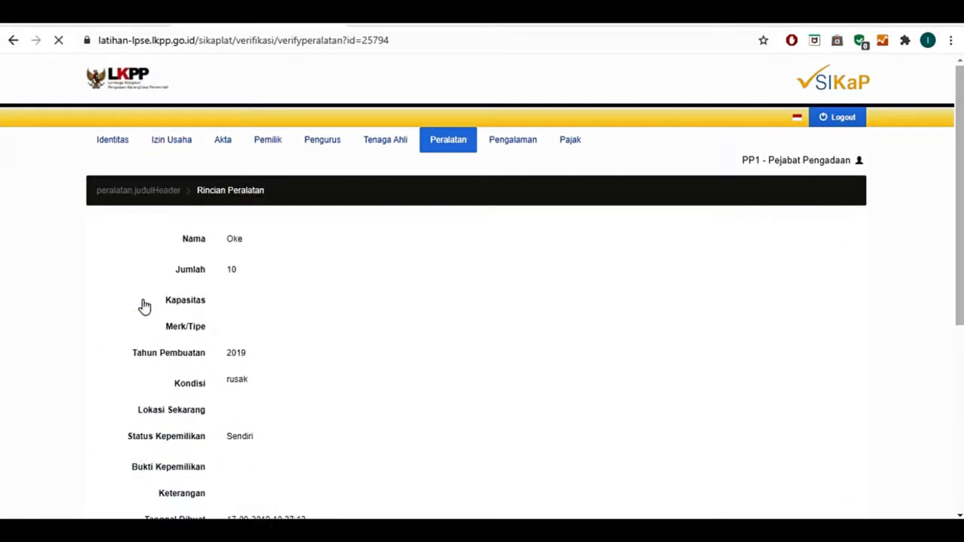
scroll(217, 294, down, 3)
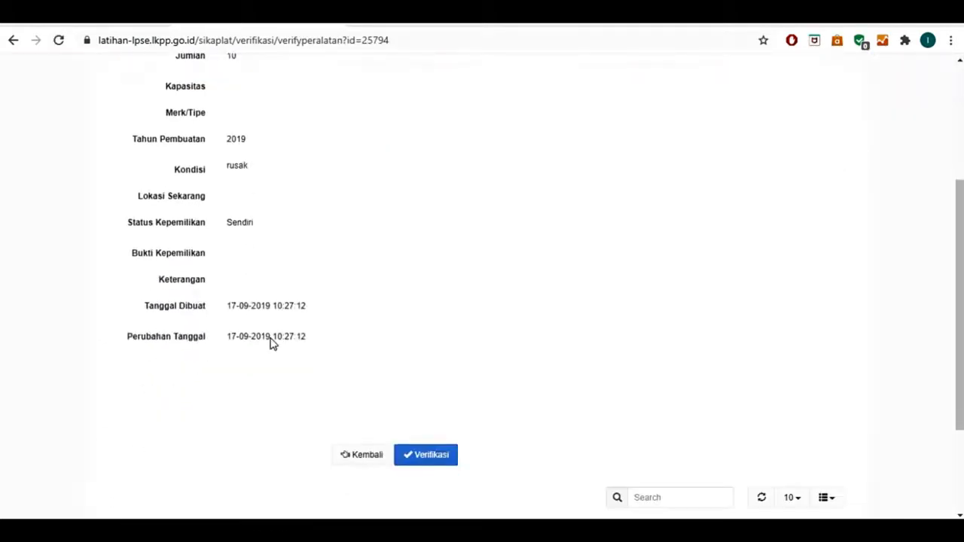
click(427, 457)
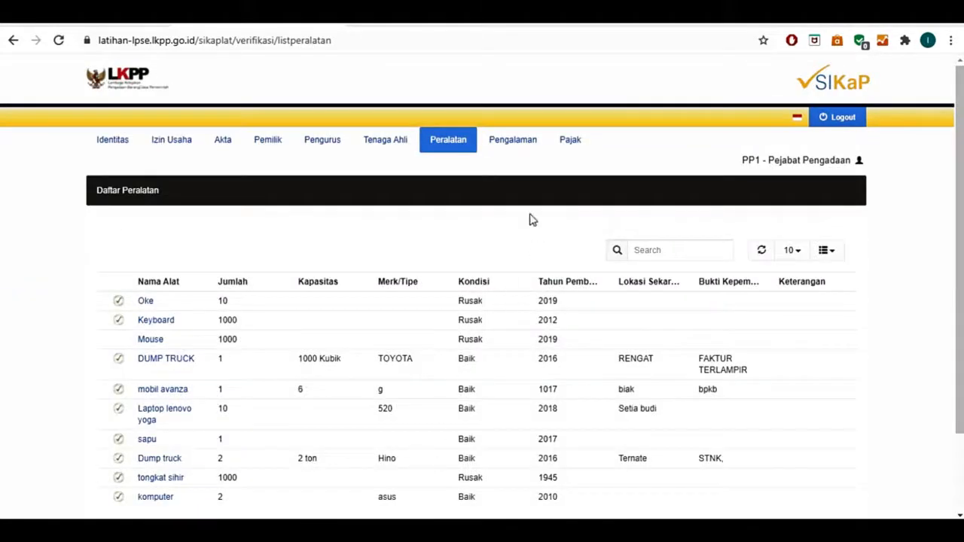
- Verify the experience entry "Optimalisasi dan Peningkatan Jaringan Irigasi Air Tanah dan Fasilitas Lainnya Tersebar di Pulau Sumbawa (60 Ha)" and open the Pajak data
click(528, 147)
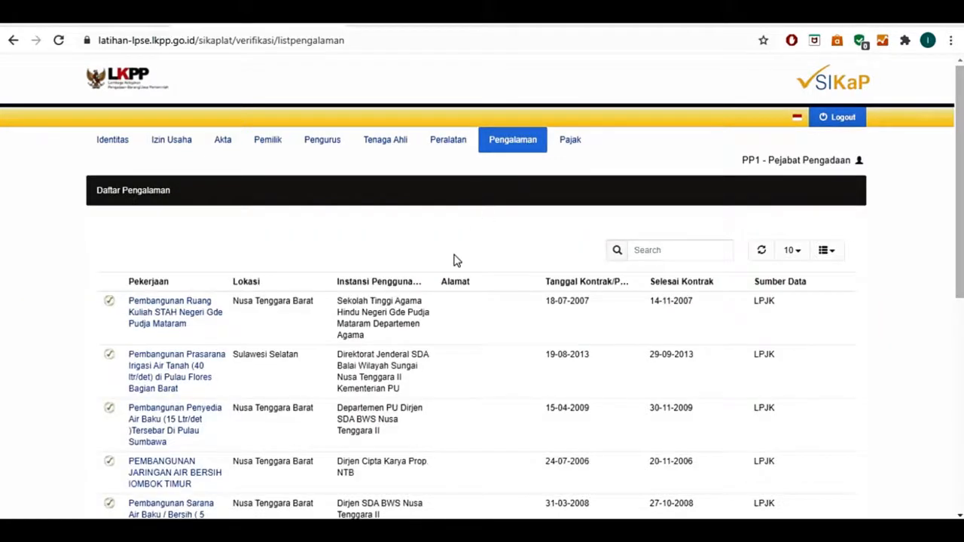
scroll(454, 260, down, 5)
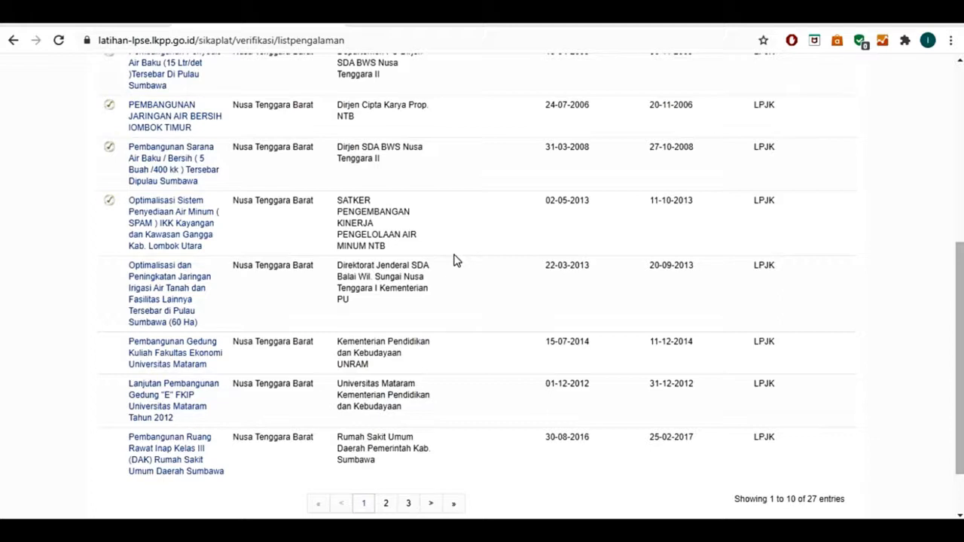
click(151, 286)
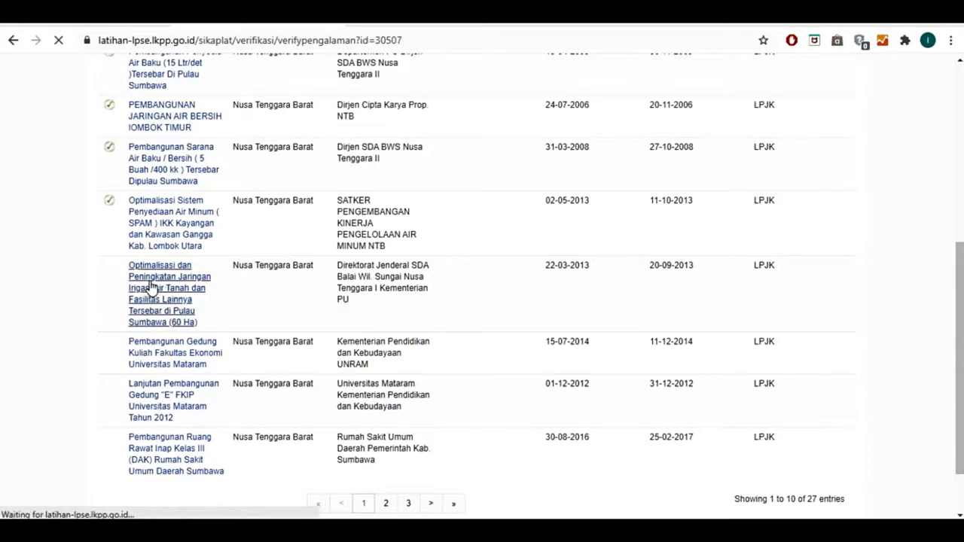
scroll(156, 292, down, 4)
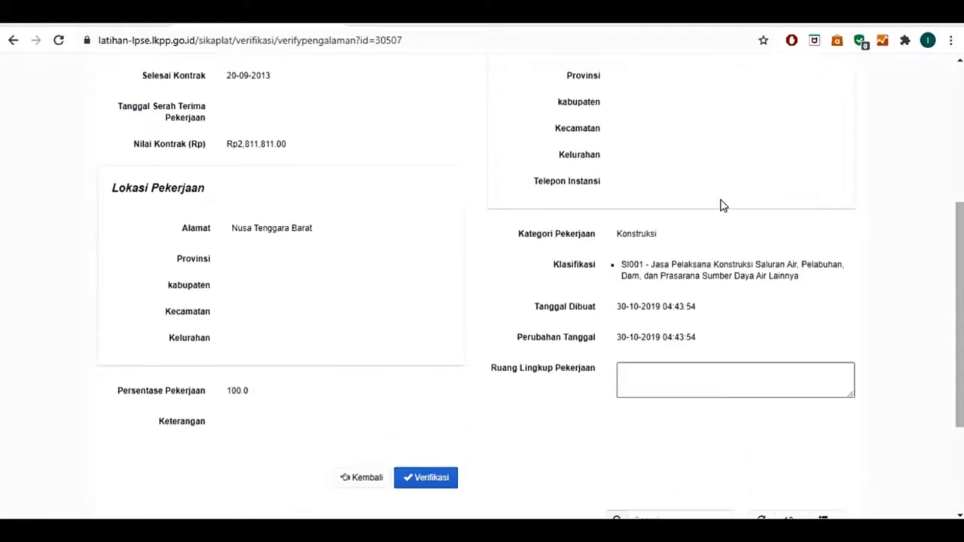
click(430, 479)
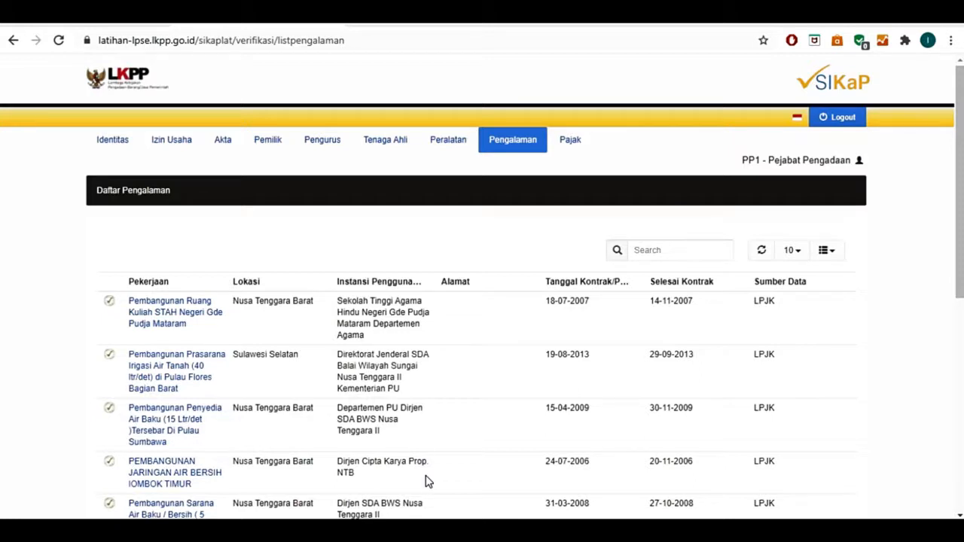
click(574, 146)
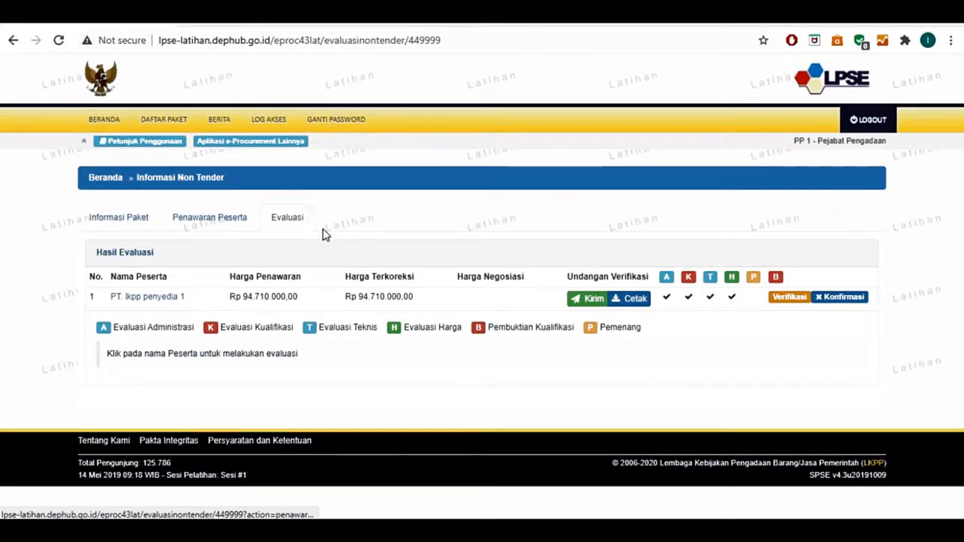
- Back in SPSE, confirm that the qualification data of PT. lkpp penyedia 1 has been verified in SIKaP
click(841, 301)
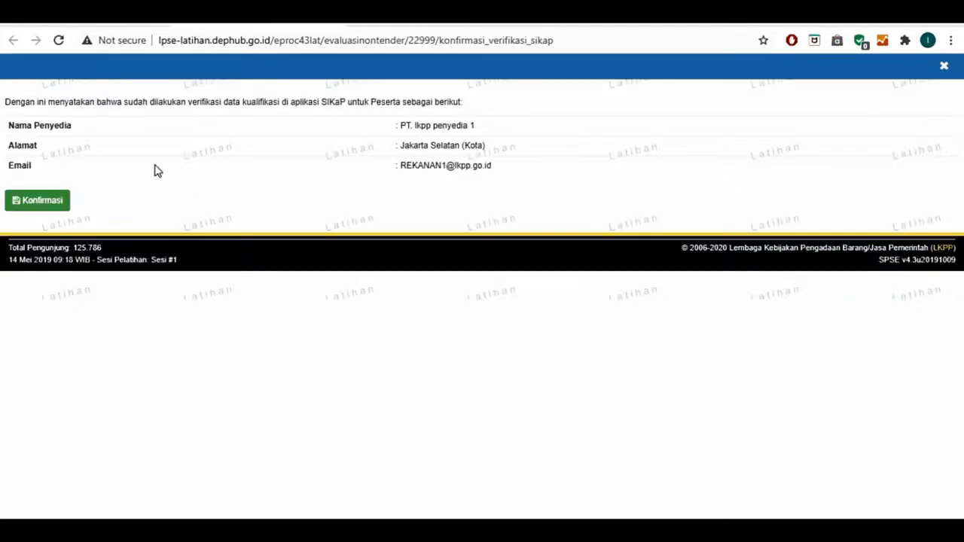
click(34, 204)
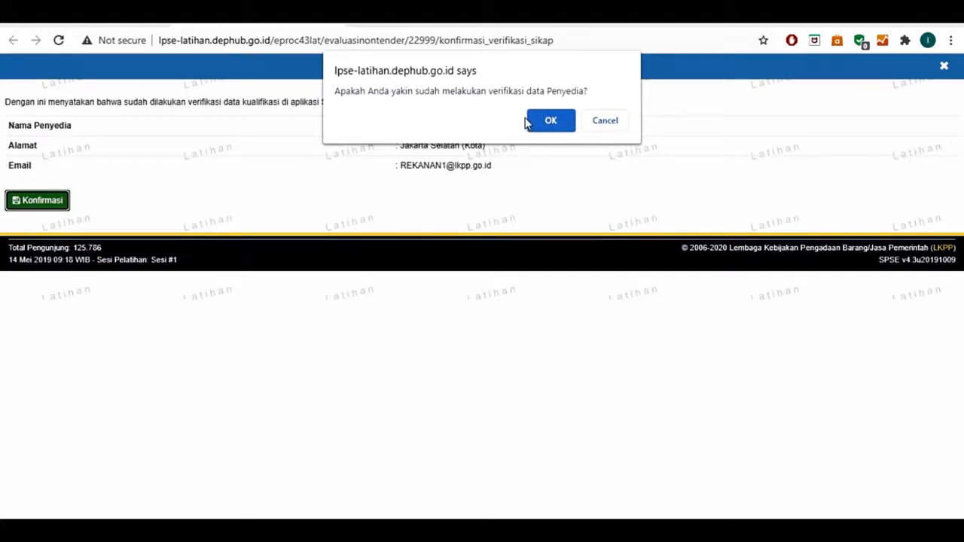
click(557, 124)
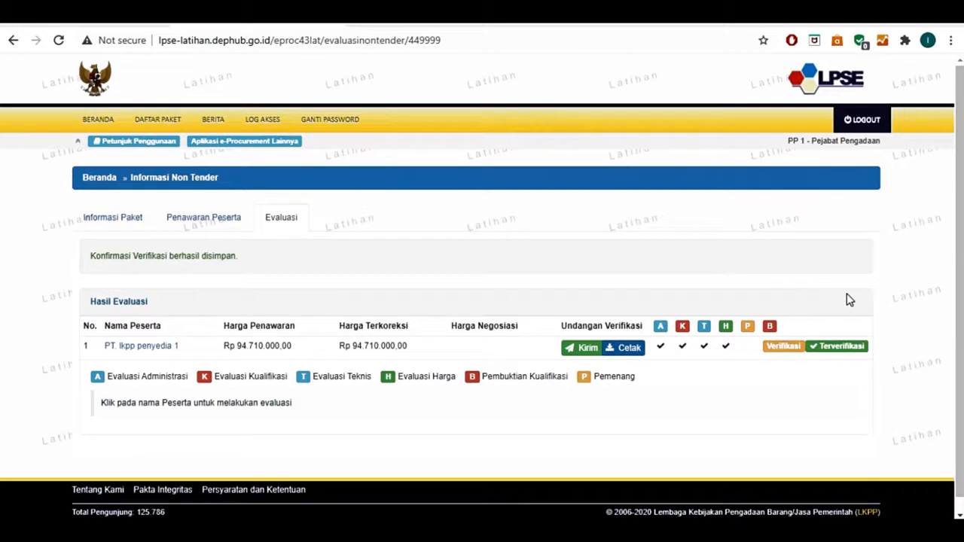
- Submit the Penetapan Pemenang for PT. lkpp penyedia 1 with Harga Negosiasi 94.710.000,00 and Urutan 1
click(286, 218)
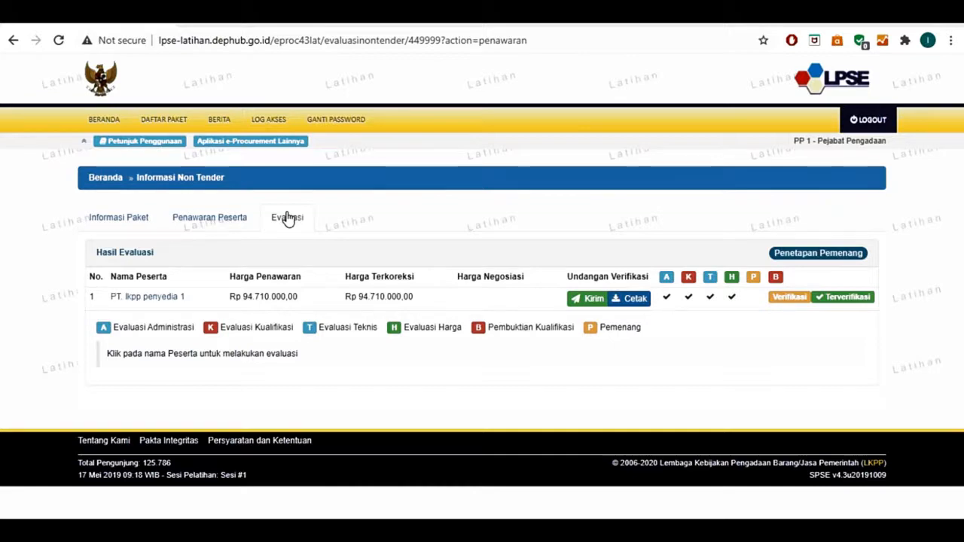
click(856, 254)
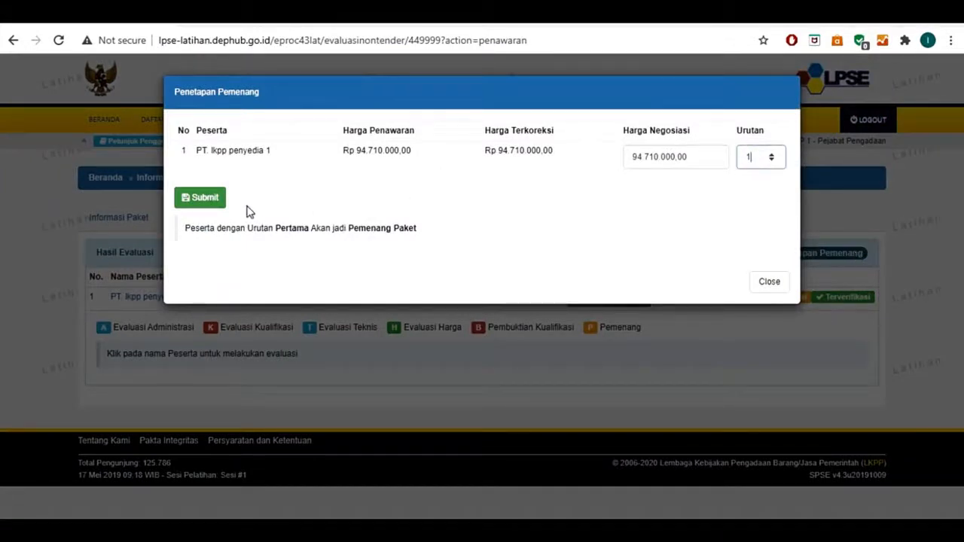
click(209, 206)
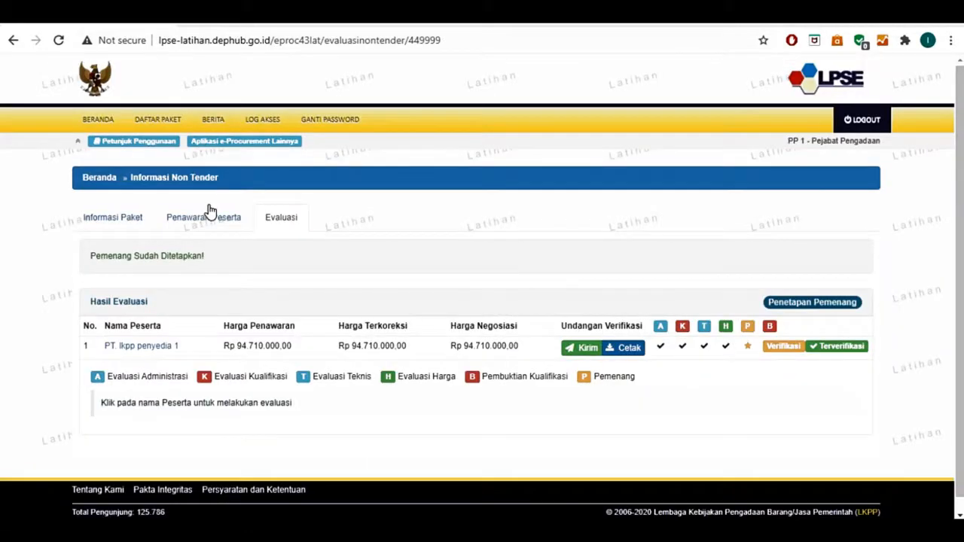
- Change the Harga Negosiasi of PT. lkpp penyedia 1 to 94.500.000 in the Penetapan Pemenang and submit it
click(836, 302)
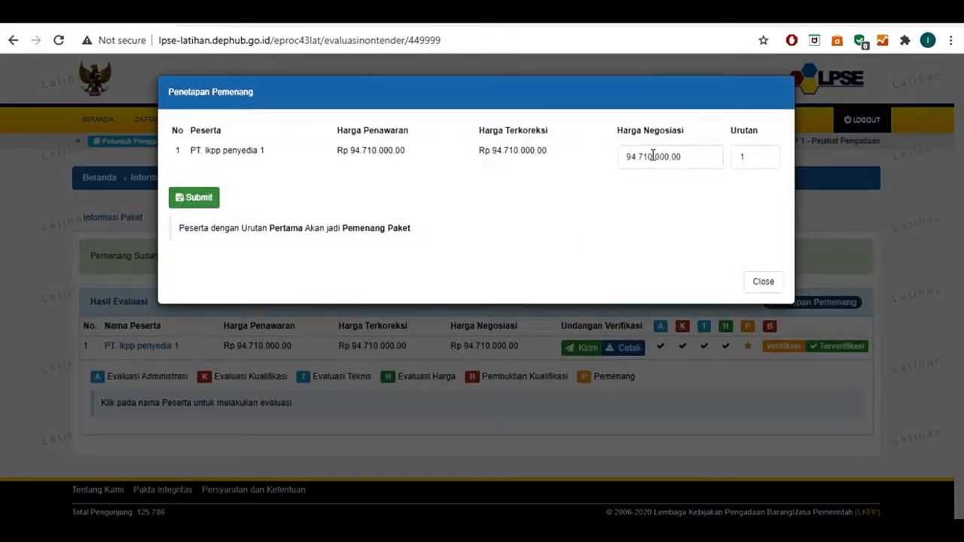
mouse_move(686, 158)
mouse_down()
mouse_move(627, 156)
mouse_move(688, 155)
mouse_up()
click(721, 155)
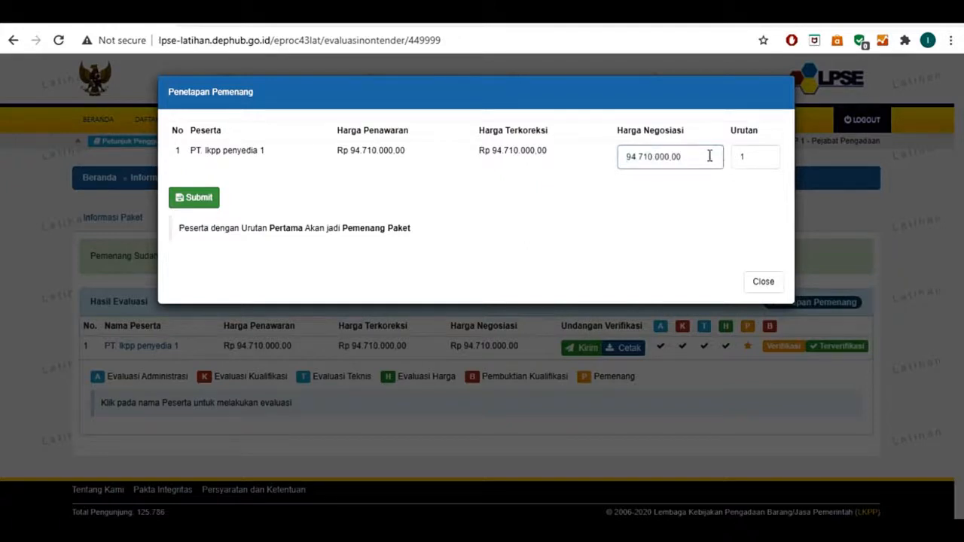
key(BackSpace)
key(BackSpace)
key(BackSpace)
key(BackSpace)
key(BackSpace)
key(BackSpace)
key(BackSpace)
key(BackSpace)
key(BackSpace)
key(BackSpace)
text(500.000)
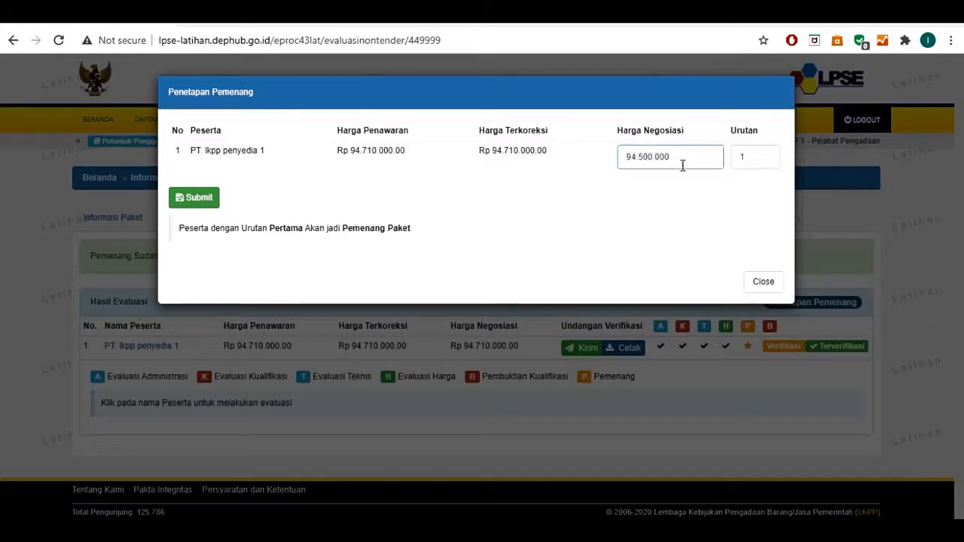
click(216, 198)
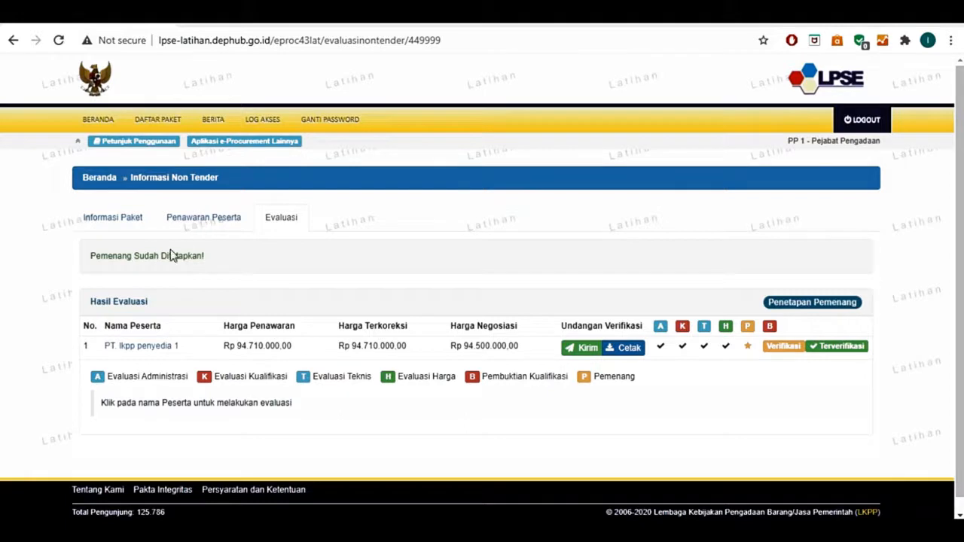
- Send the Pengumuman Pemenang from the package information of Pengadaan Tong Komposter
click(120, 229)
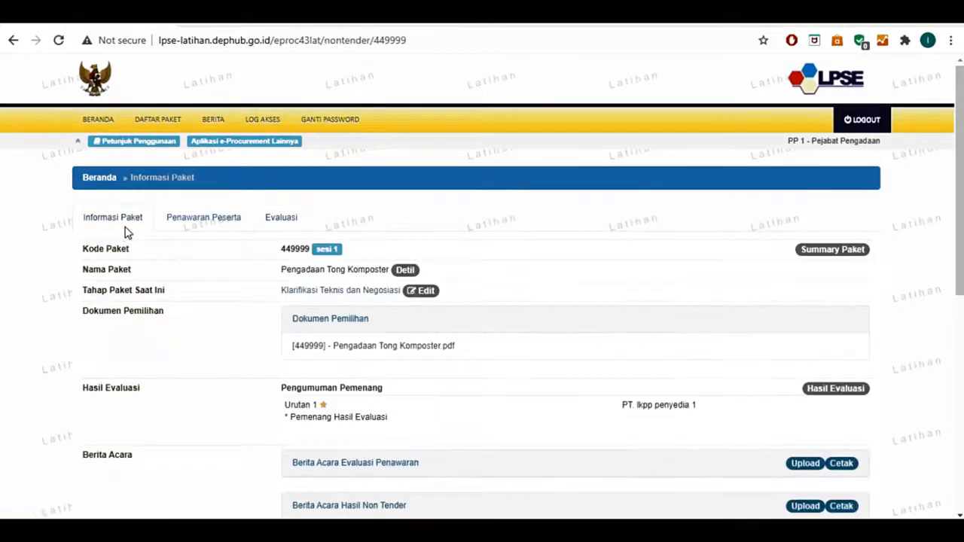
scroll(537, 278, down, 2)
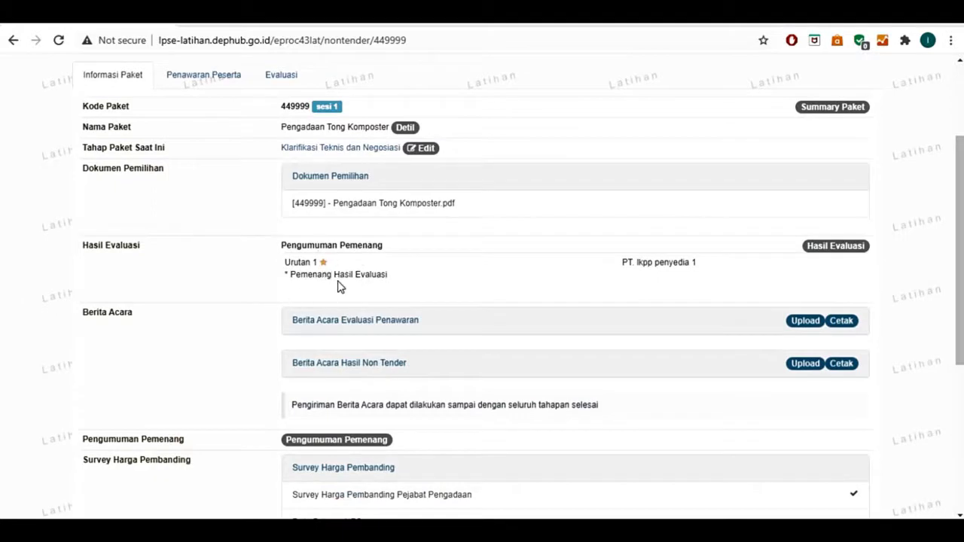
scroll(338, 286, down, 2)
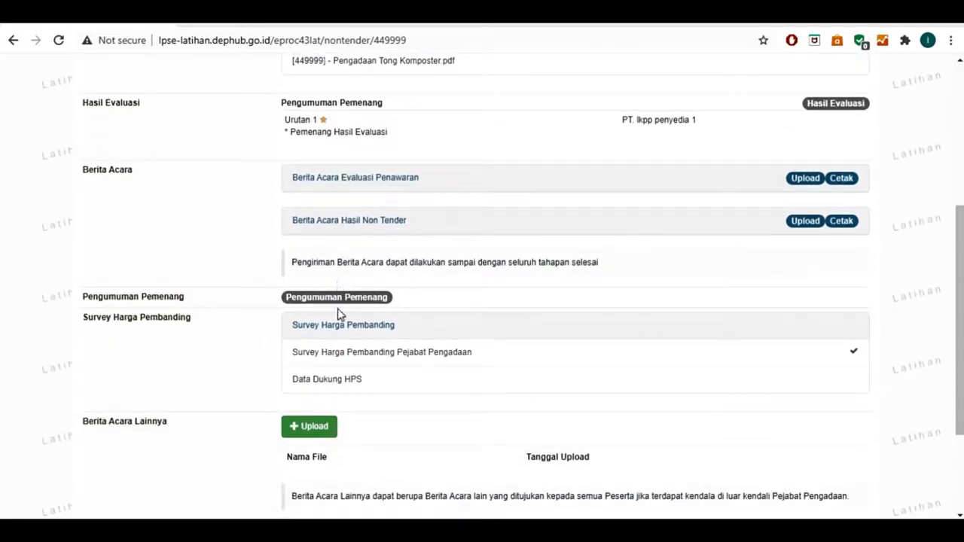
click(339, 303)
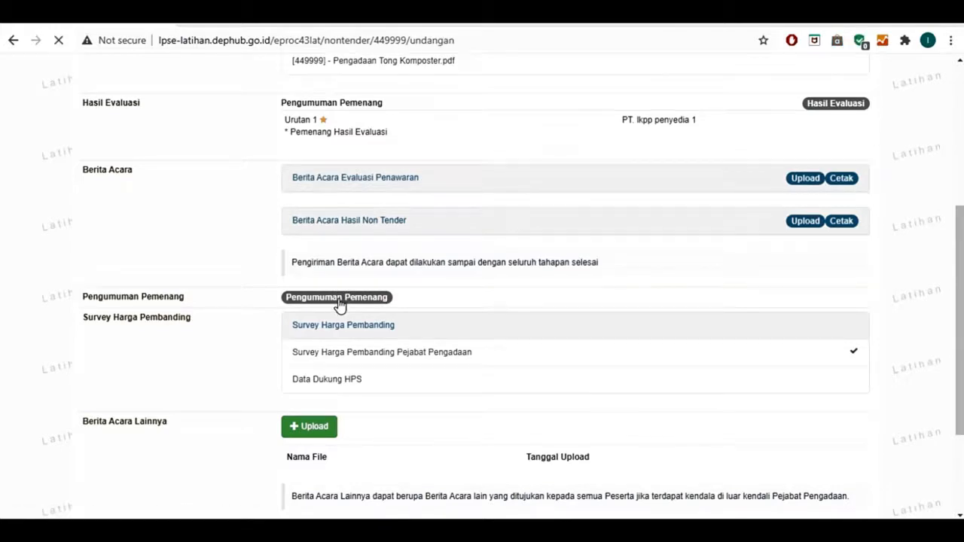
click(112, 278)
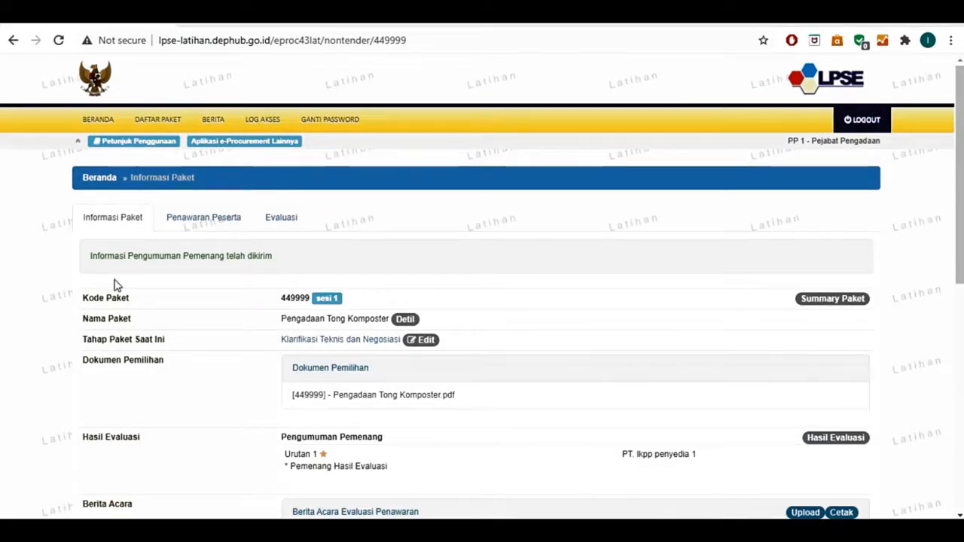
scroll(127, 301, down, 1)
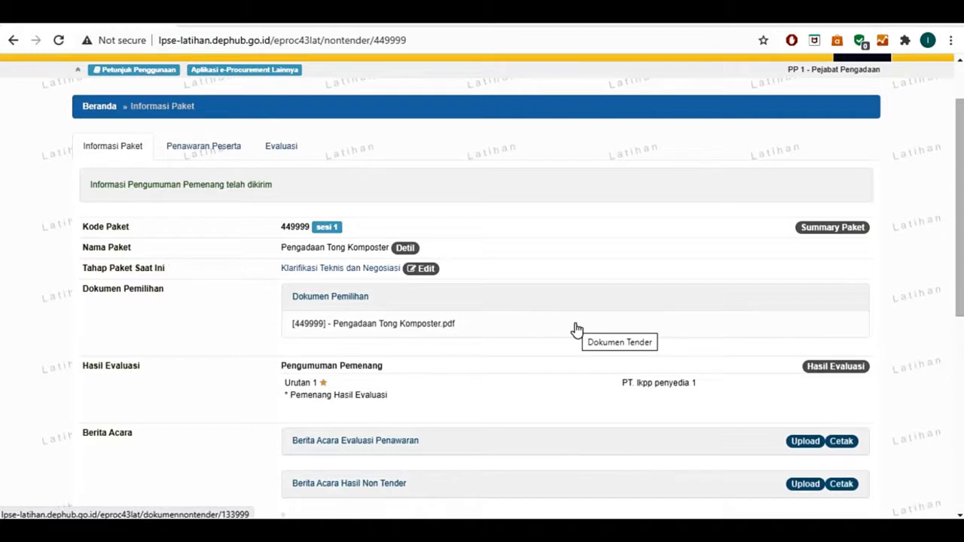
scroll(576, 329, down, 2)
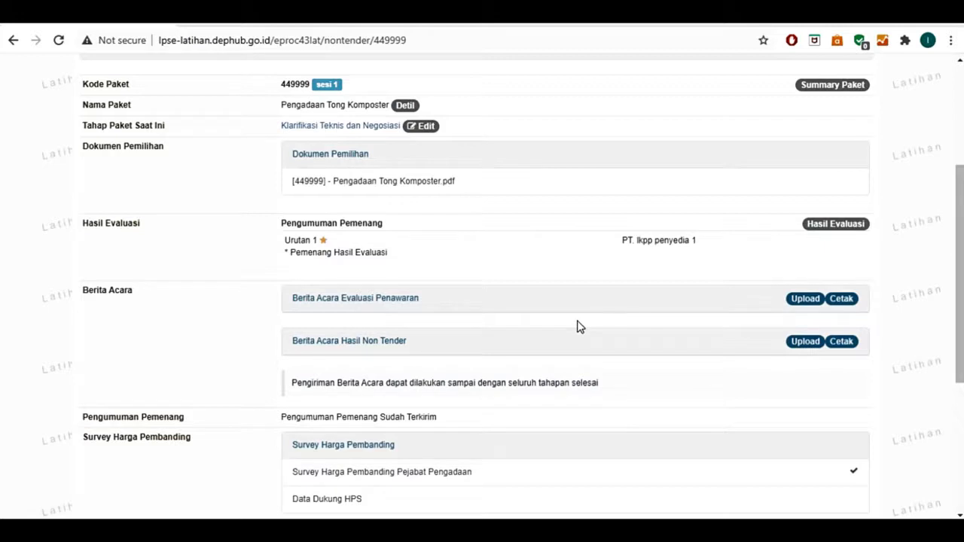
click(842, 303)
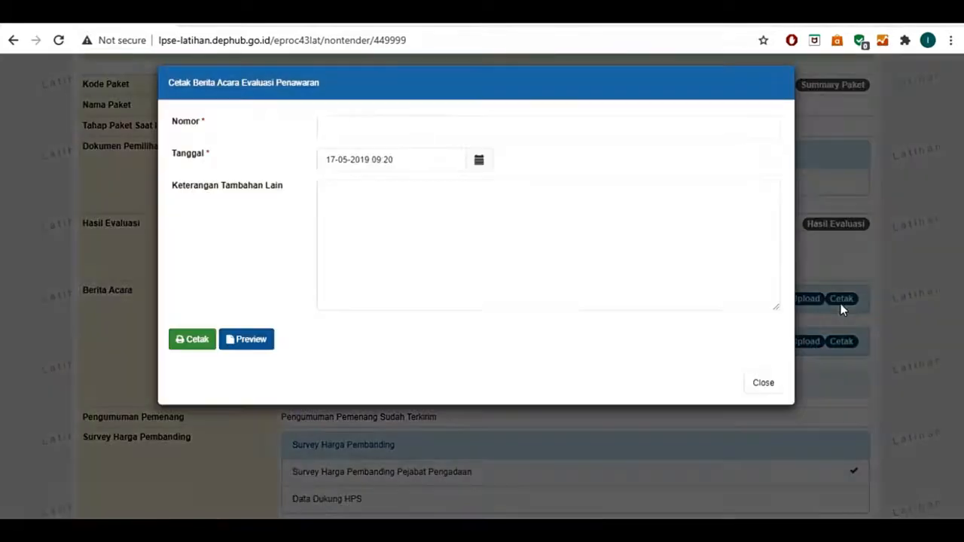
click(339, 137)
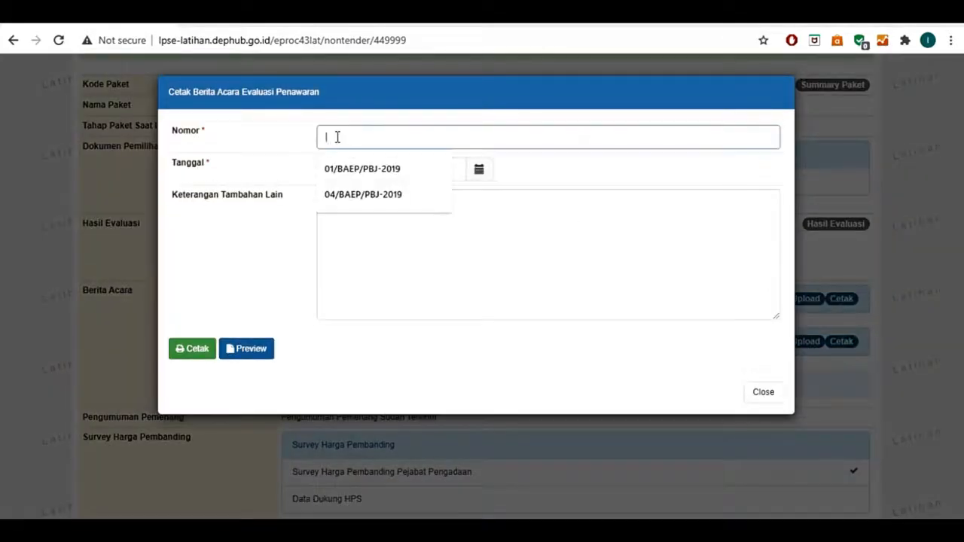
click(355, 171)
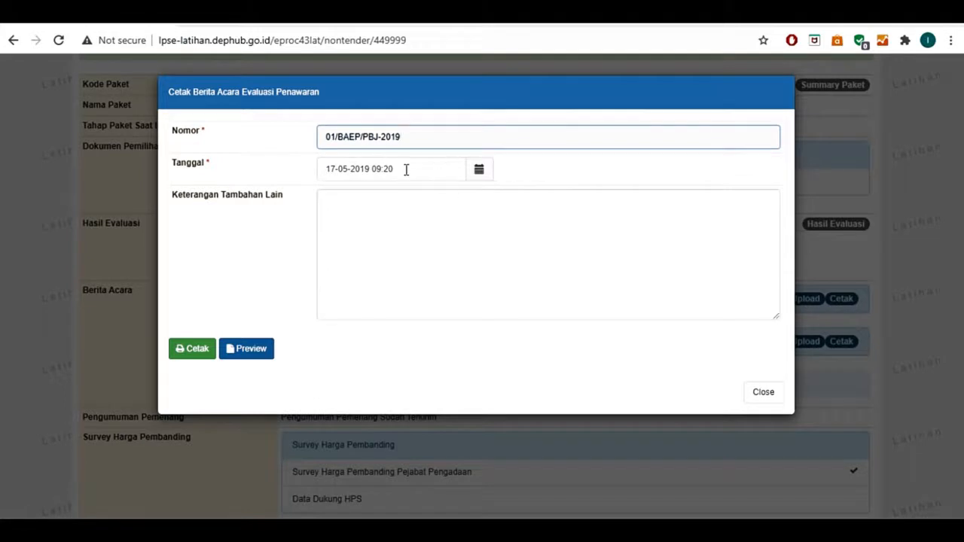
click(335, 168)
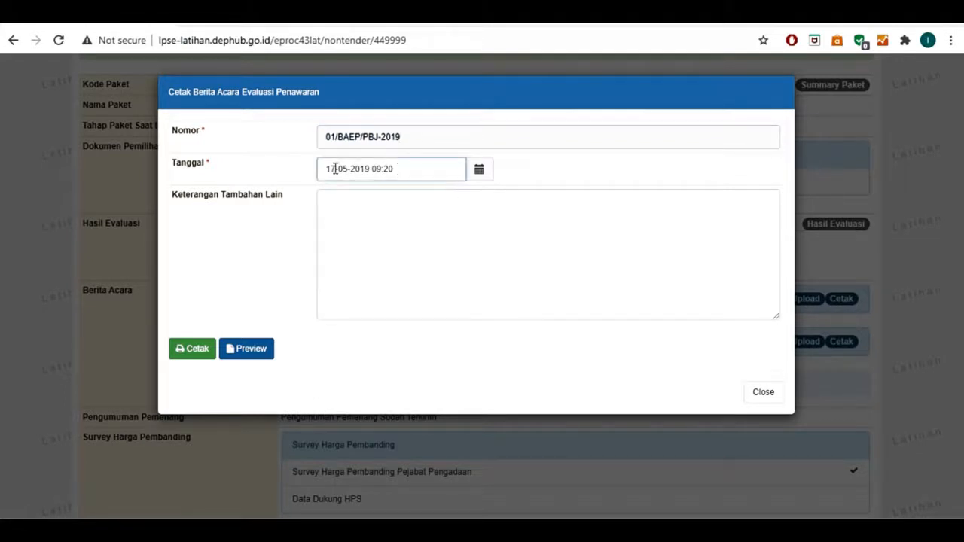
key(BackSpace)
text(4)
- Copy the Nomor, print the Berita Acara Evaluasi Penawaran as a PDF and close the print form
drag(412, 140, 247, 138)
key(ctrl+c)
click(181, 350)
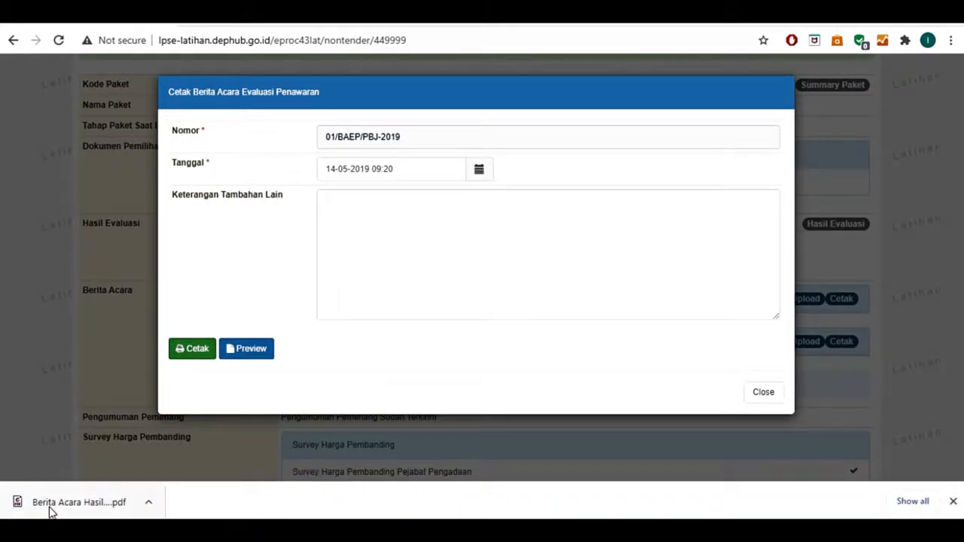
click(752, 396)
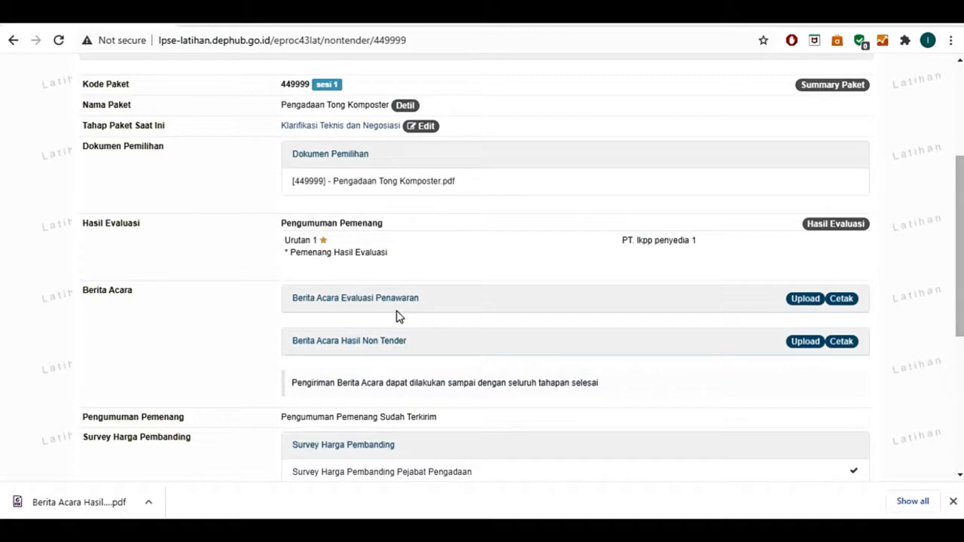
click(804, 302)
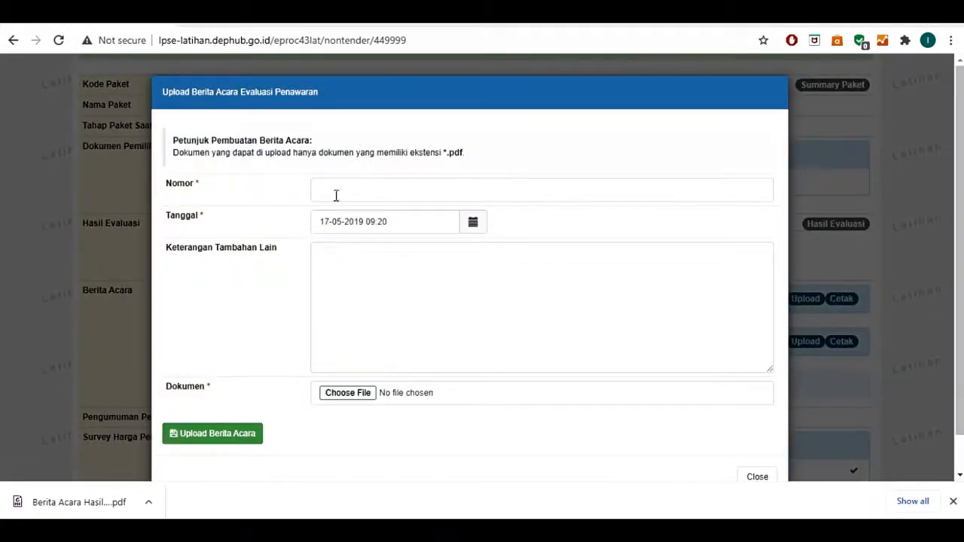
click(336, 195)
key(ctrl+v)
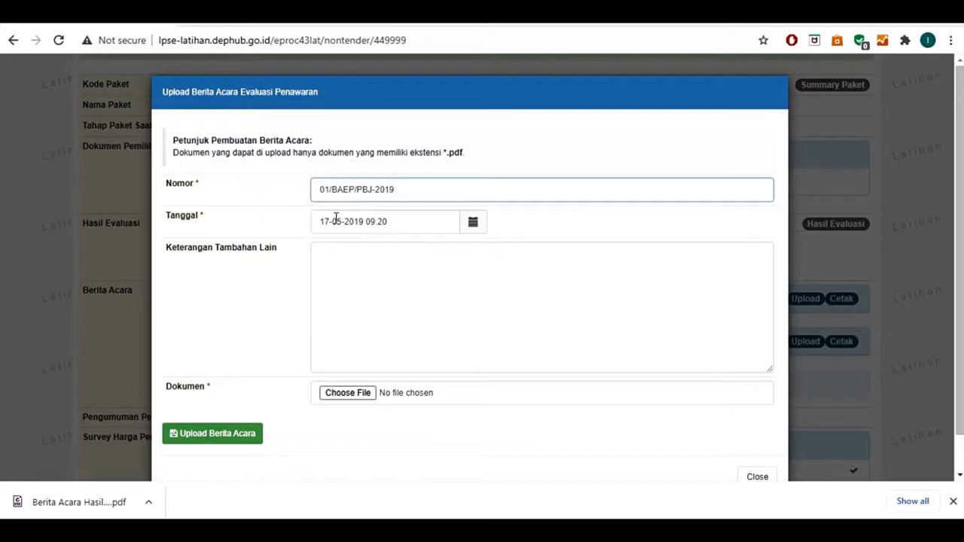
click(327, 221)
key(BackSpace)
key(BackSpace)
text(14)
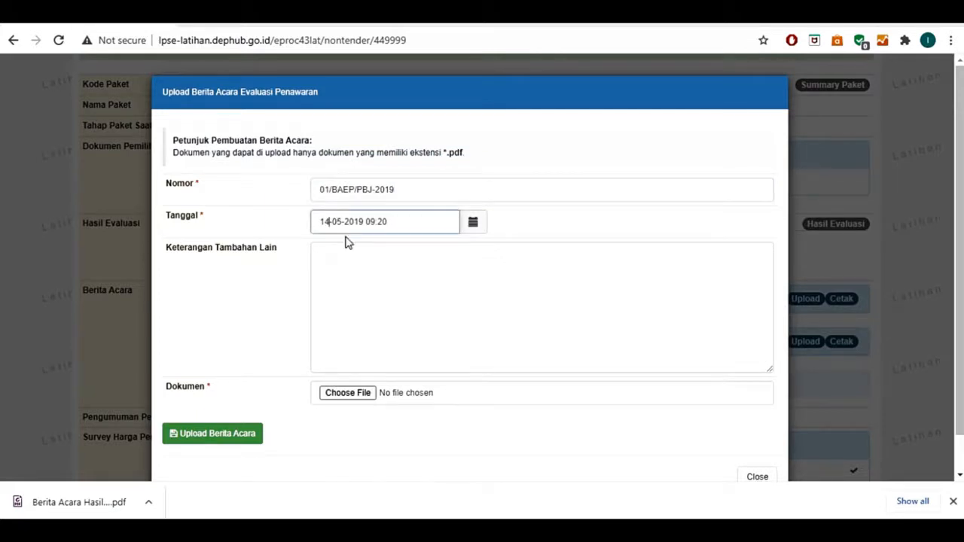
click(337, 393)
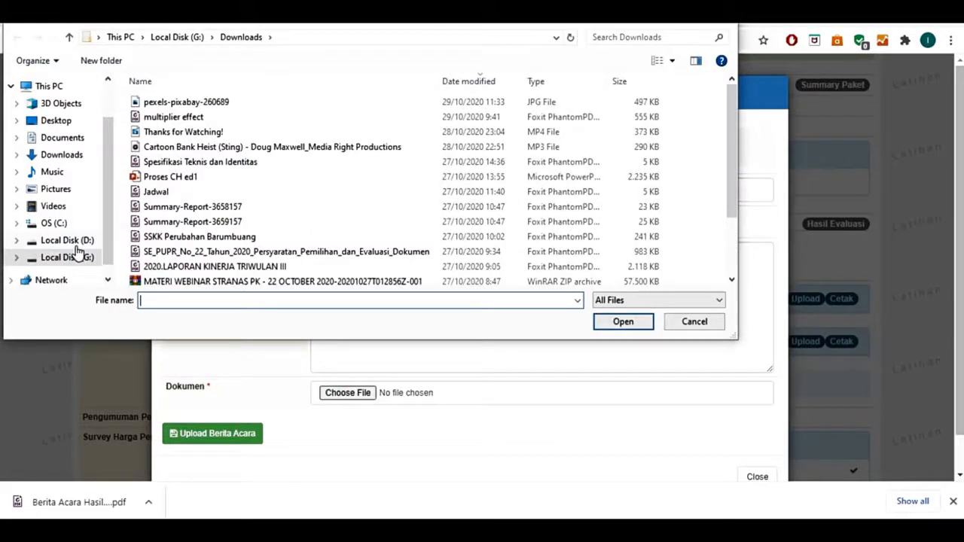
click(75, 243)
click(75, 259)
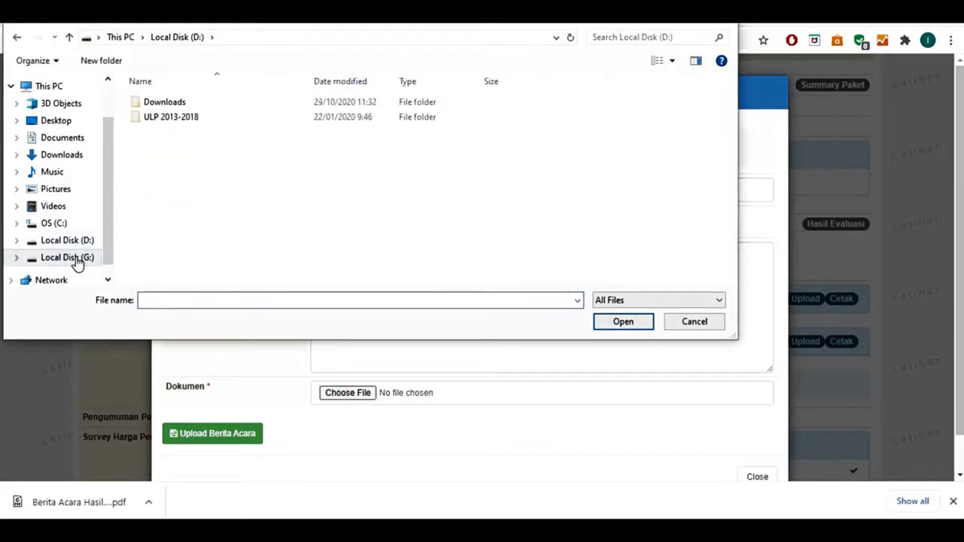
double_click(166, 103)
scroll(269, 140, down, 3)
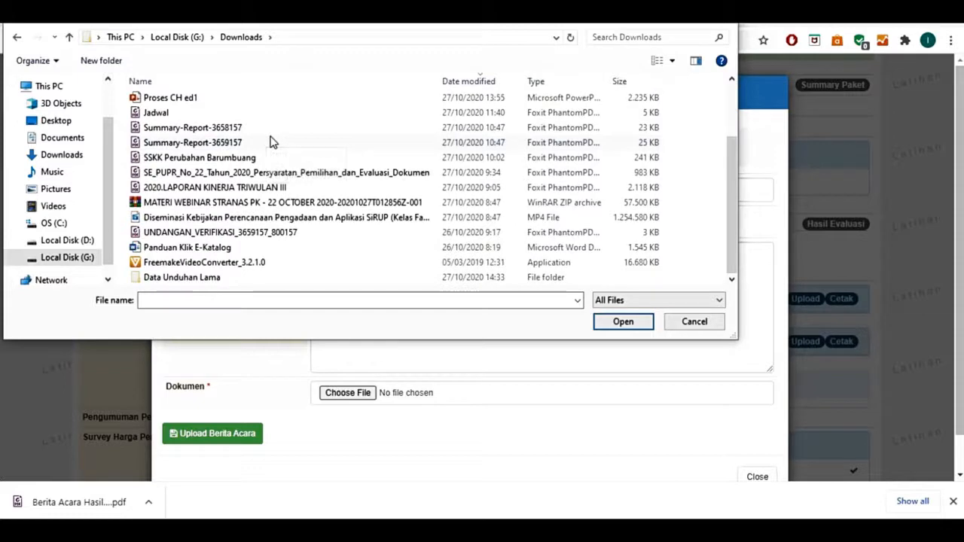
click(712, 322)
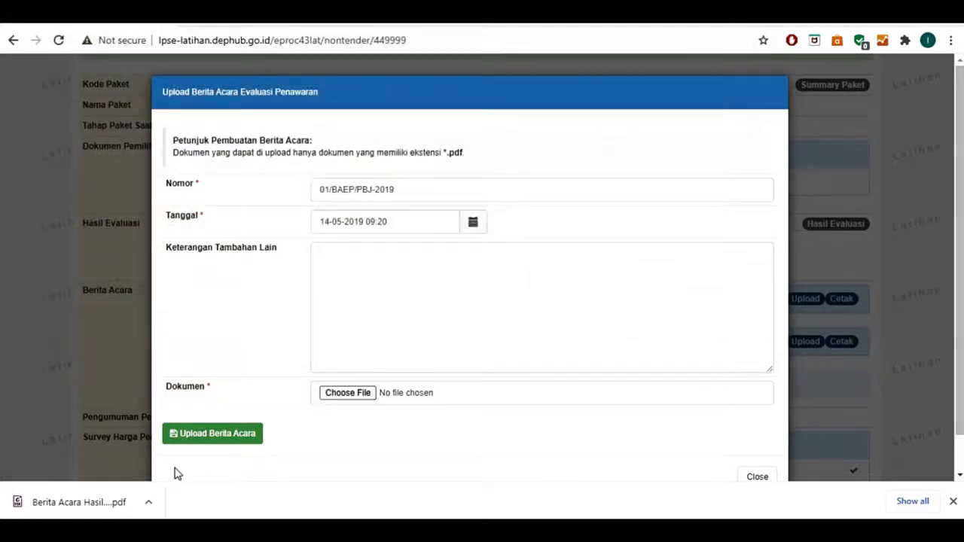
- Attach Berita Acara Hasil Evaluasi Penawaran-449999.pdf from This PC's Downloads folder as the Dokumen and upload the Berita Acara
click(354, 395)
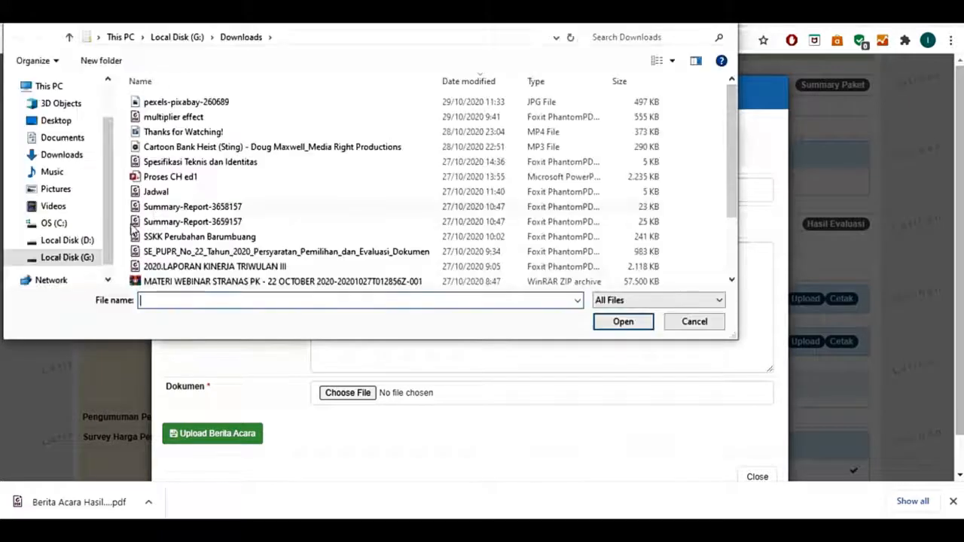
click(60, 155)
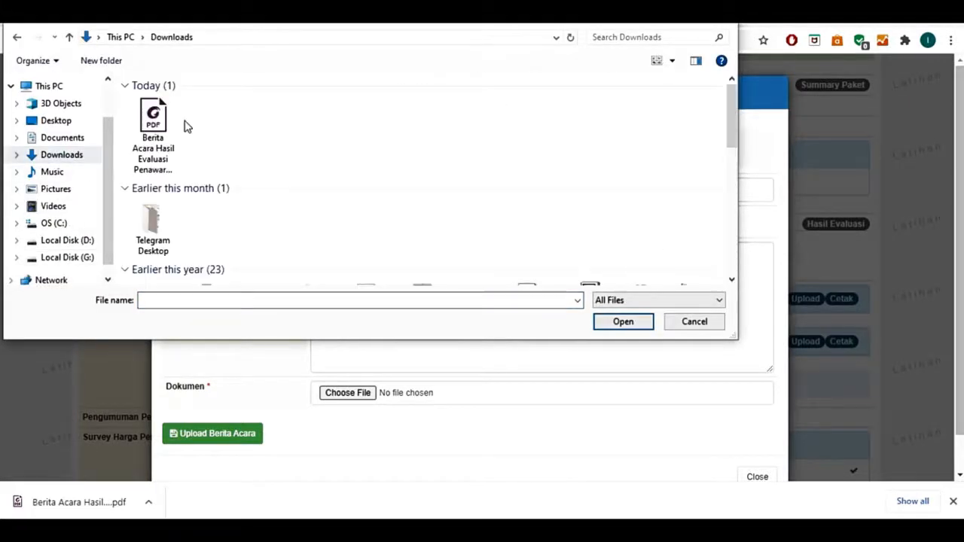
click(150, 132)
click(622, 323)
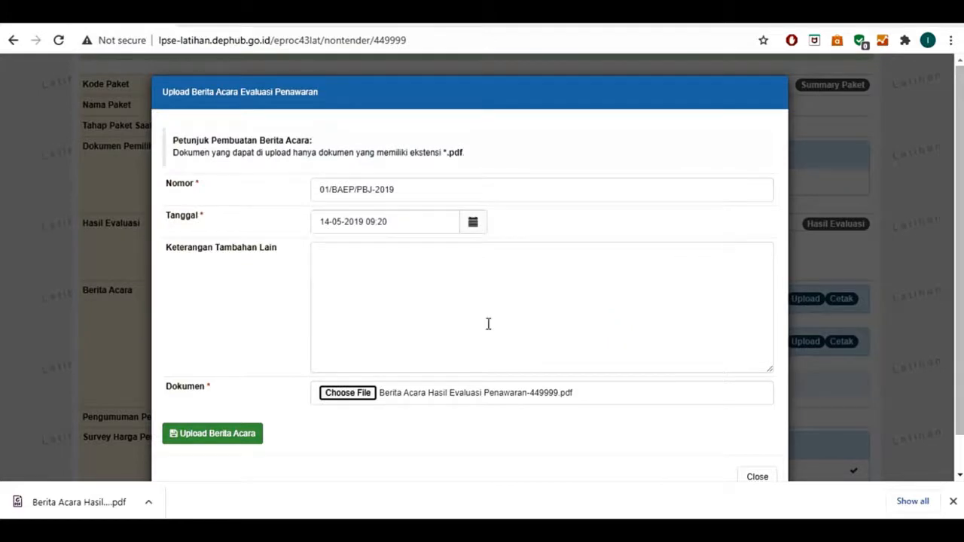
click(241, 435)
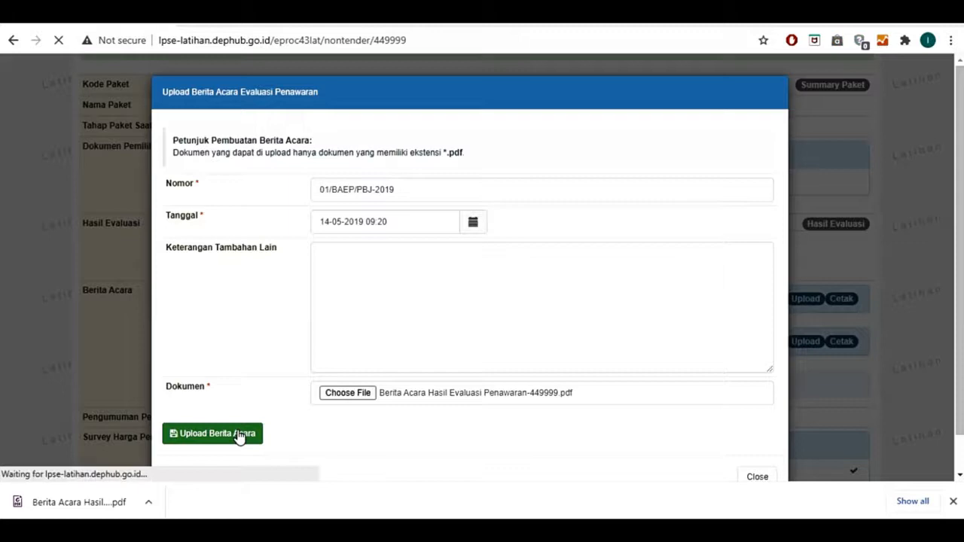
- Print the Berita Acara Hasil Non Tender with Nomor 04/BAEP/PBJ-2019, keeping the default Tanggal, and close the print form
scroll(447, 363, down, 3)
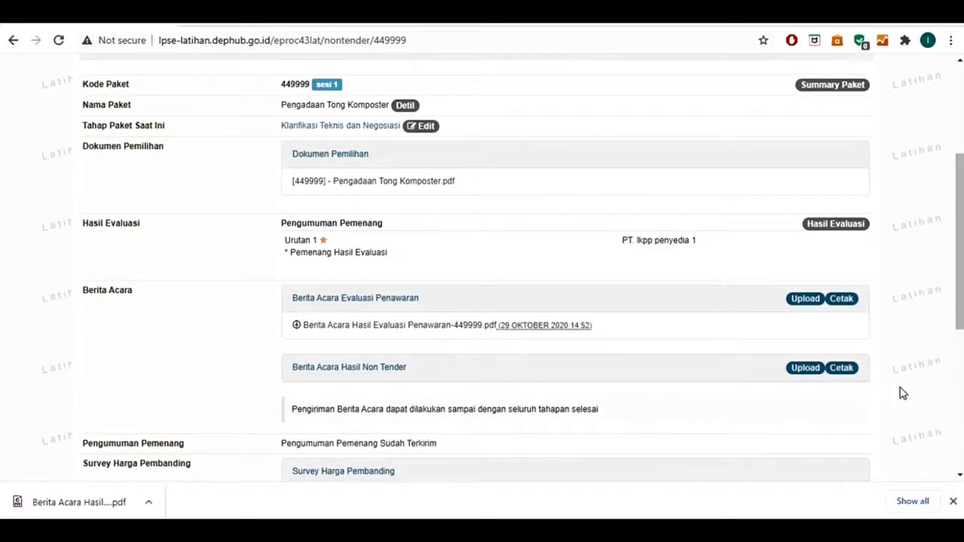
click(851, 369)
click(330, 146)
click(349, 193)
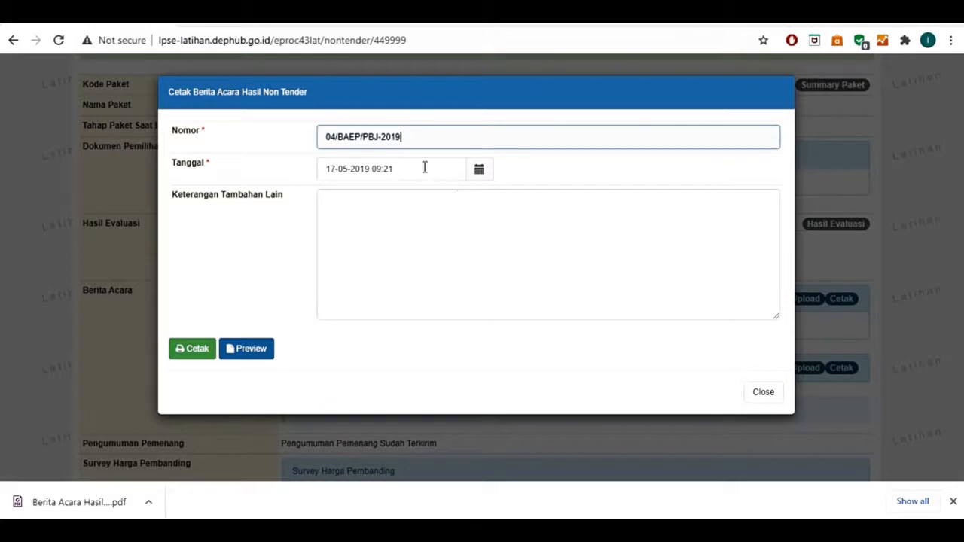
key(ctrl+a)
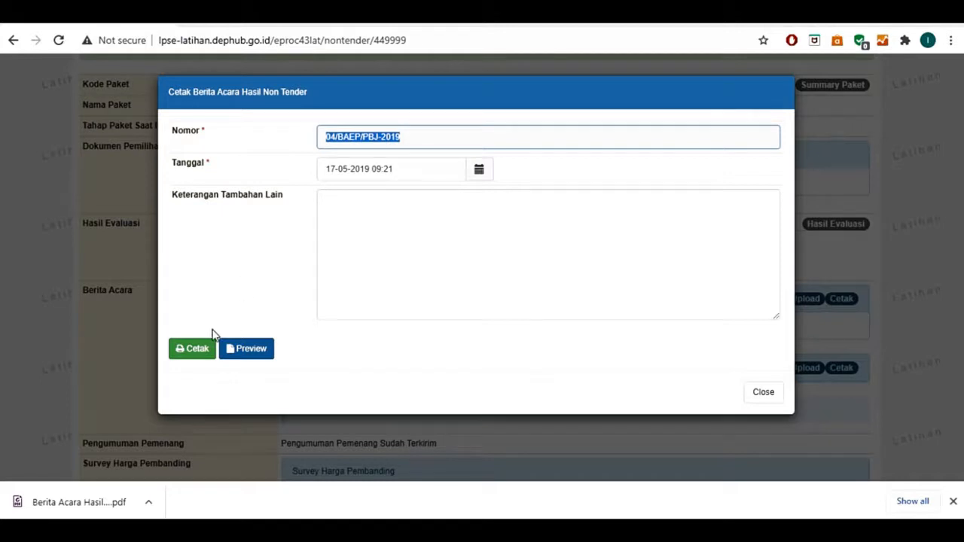
click(195, 351)
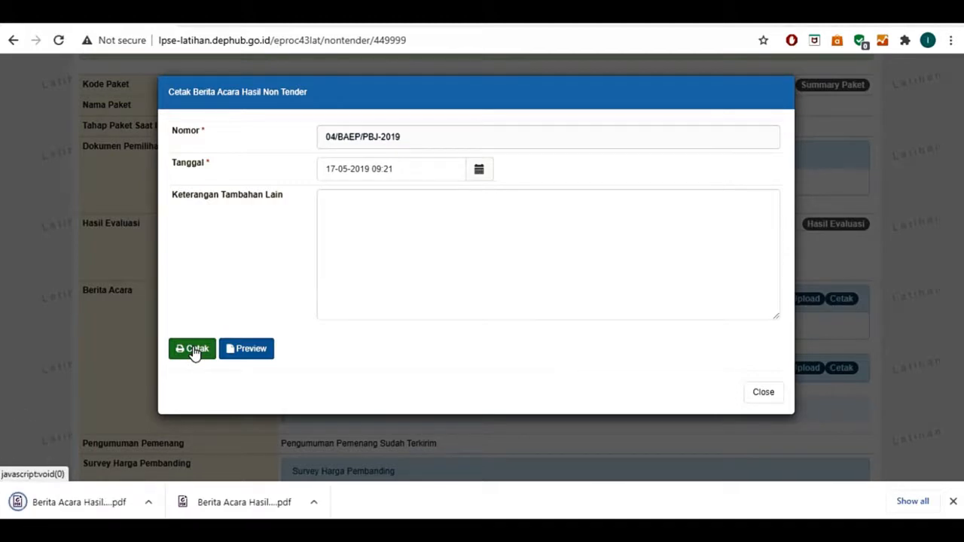
click(752, 397)
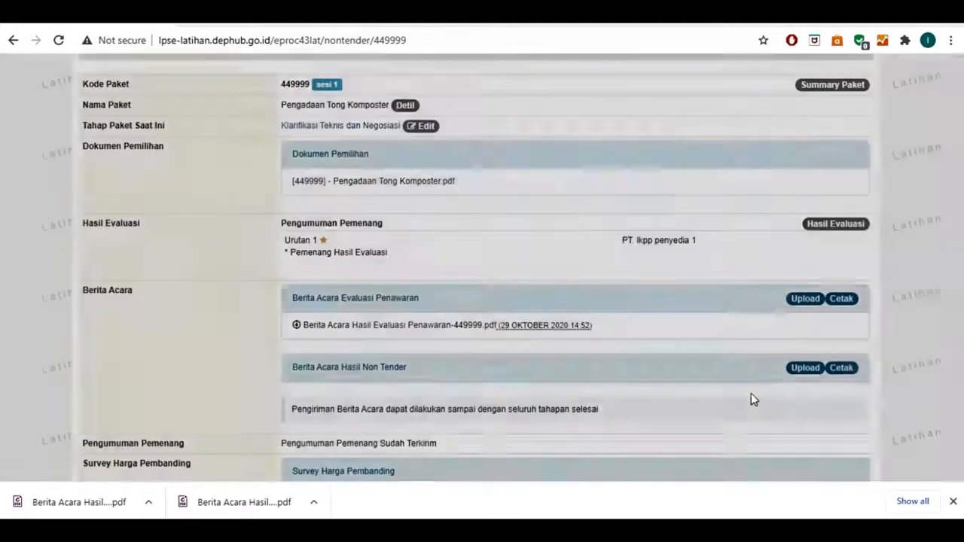
- Open the upload form of the Berita Acara Hasil Non Tender and enter 04/BAEP/PBJ-2019 as its Nomor, keeping the default Tanggal
scroll(751, 400, down, 2)
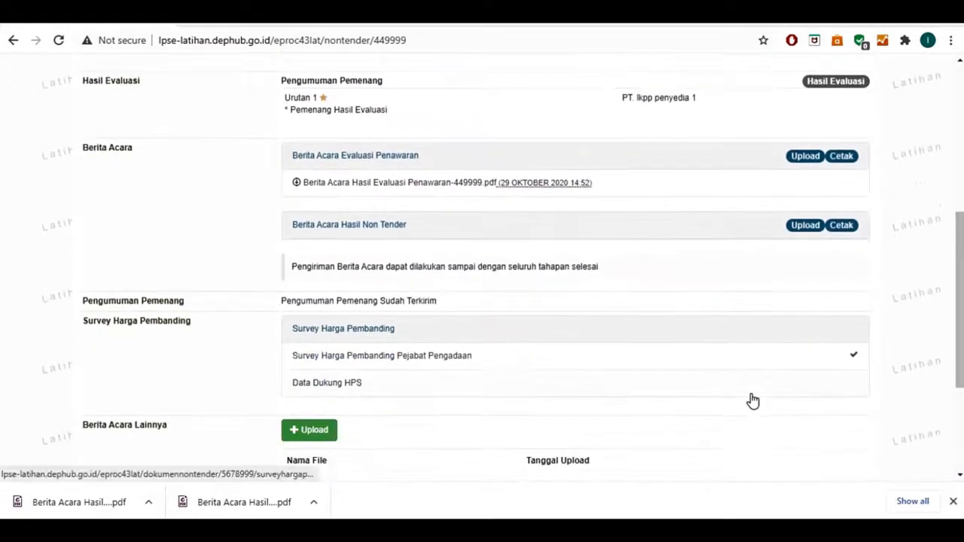
click(800, 228)
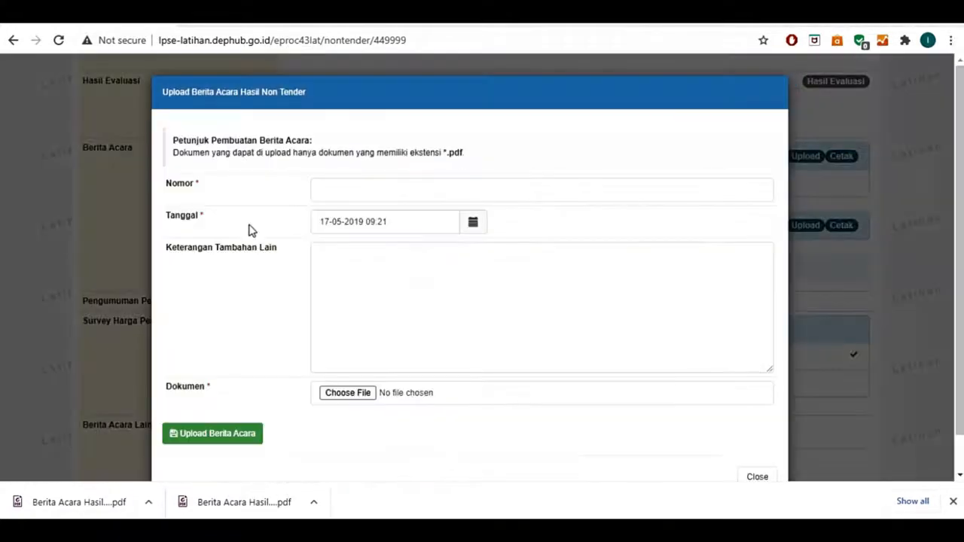
click(319, 194)
key(Down)
key(Down)
key(Return)
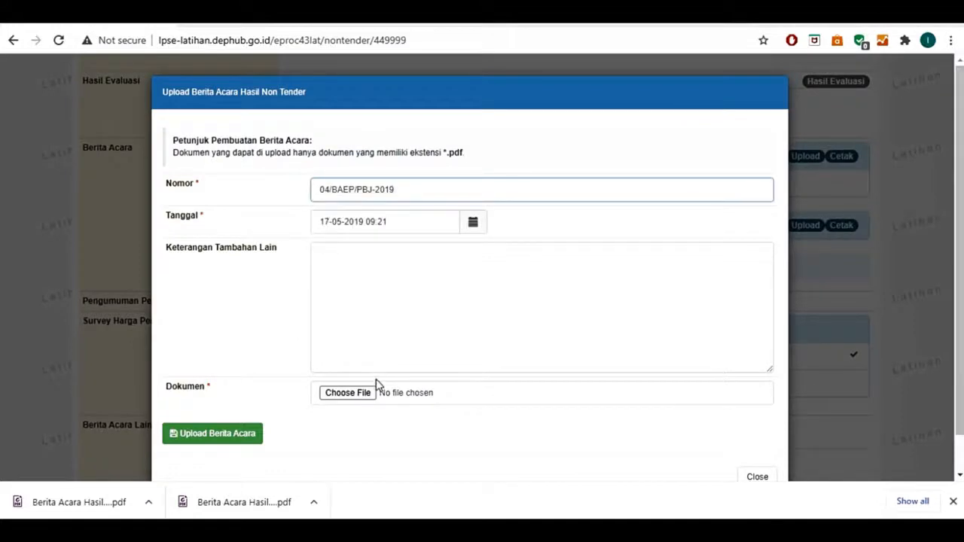
- Attach Berita Acara Hasil Pemilihan-449999 from the Downloads folder as the Dokumen and upload the Berita Acara Hasil Non Tender
click(350, 393)
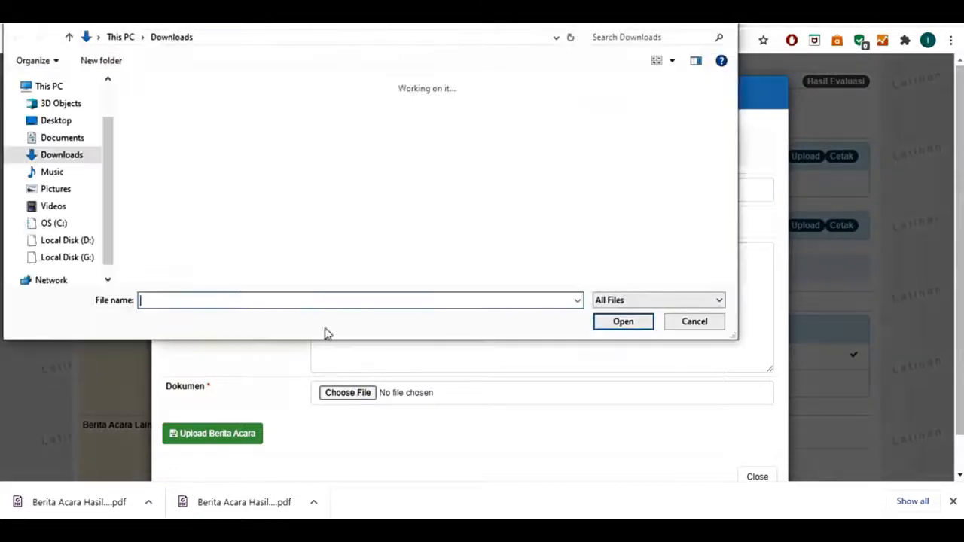
click(212, 131)
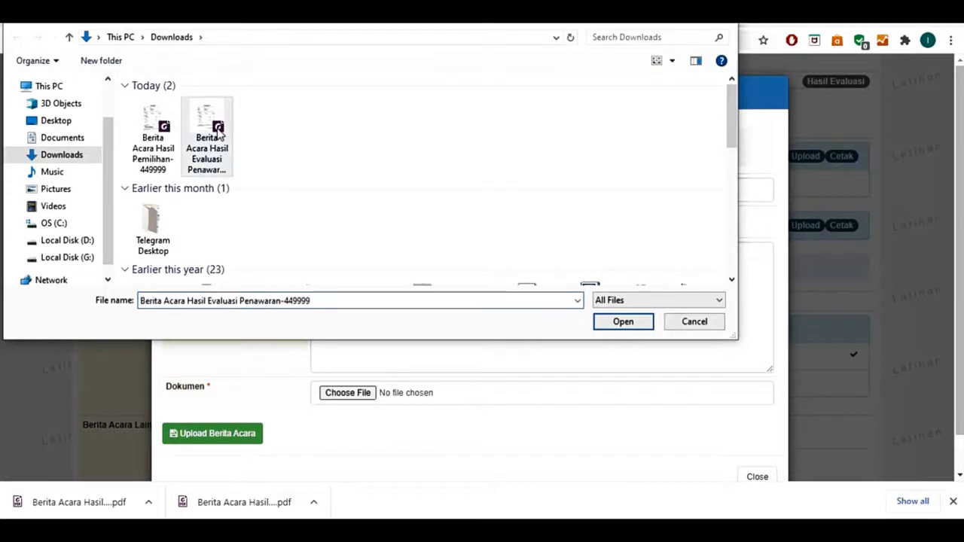
click(148, 144)
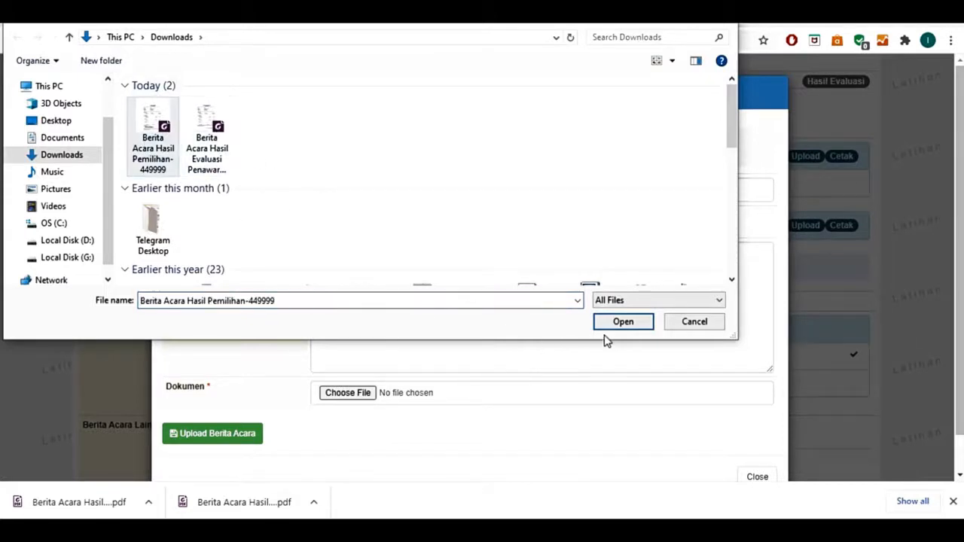
click(623, 322)
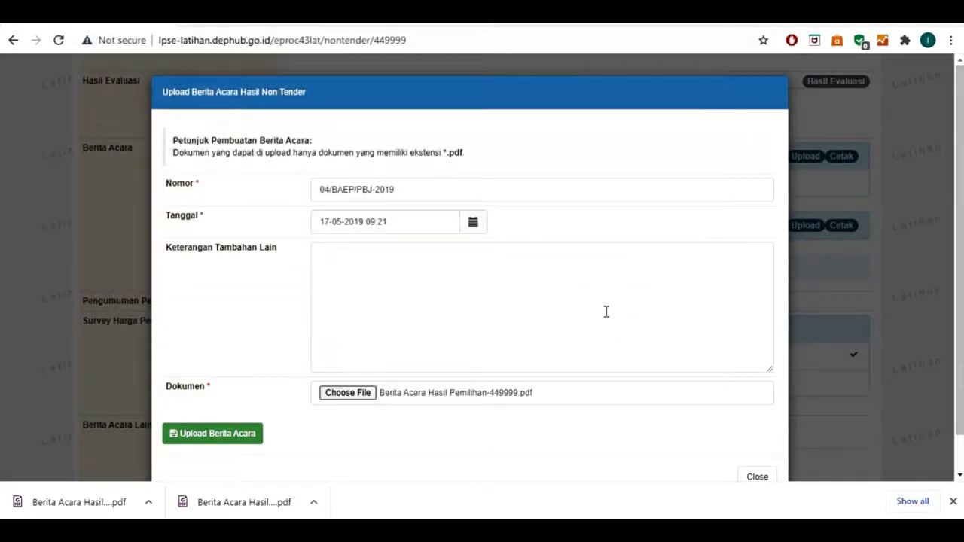
click(241, 440)
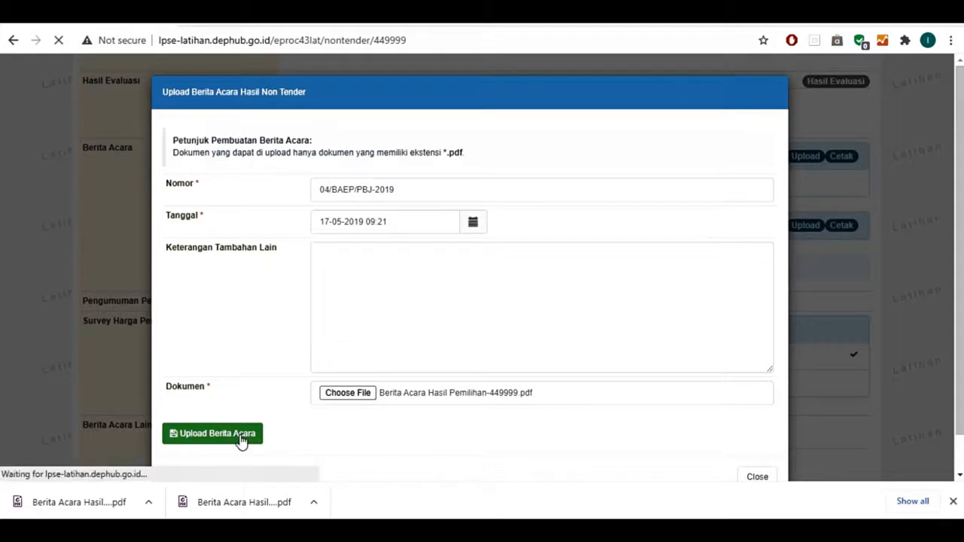
scroll(721, 267, down, 1)
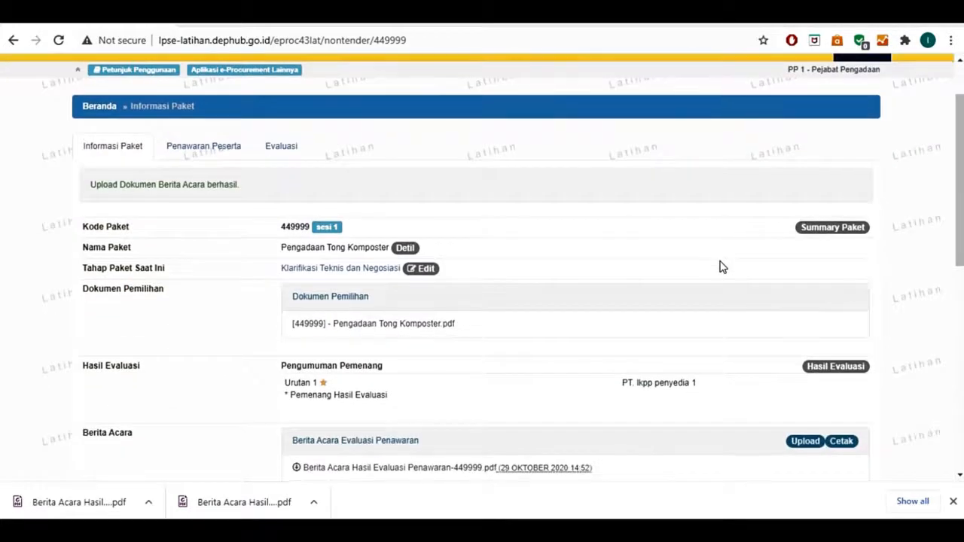